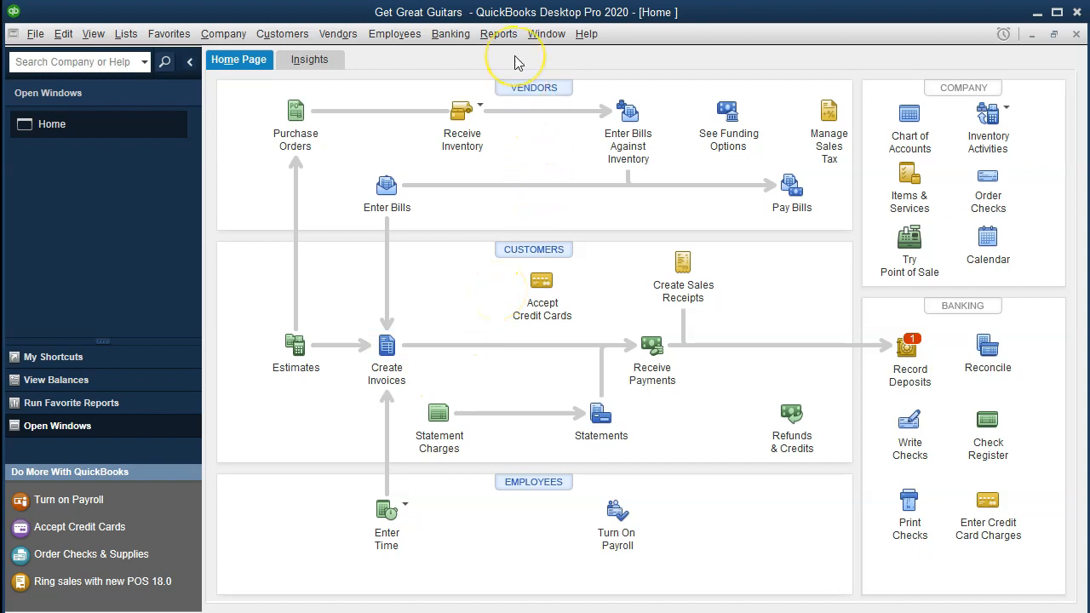
# Open the standard Balance Sheet report
pyautogui.click(500, 36)
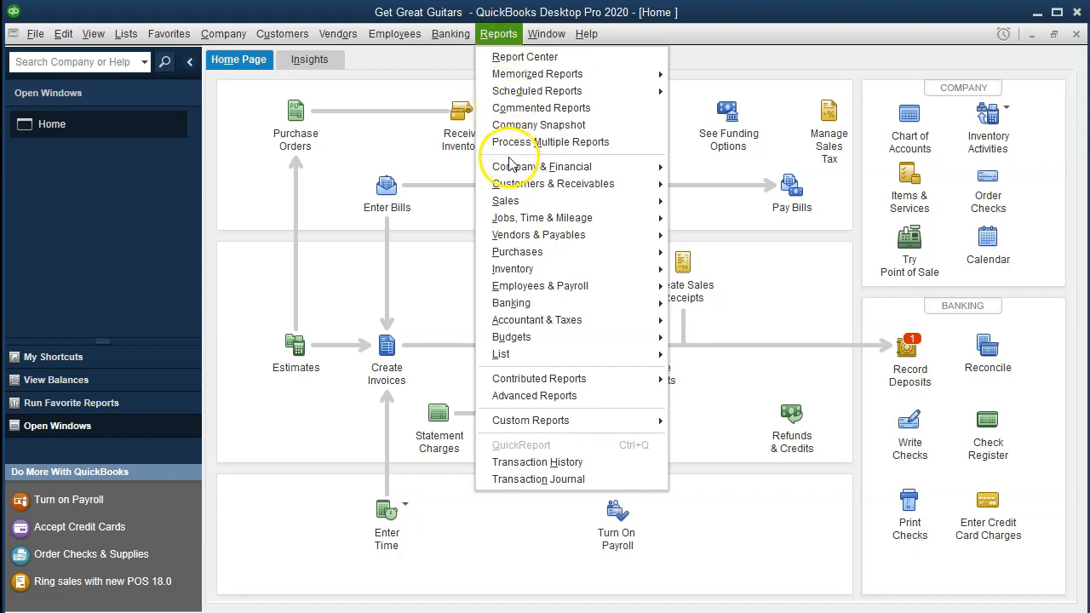
pyautogui.moveTo(596, 167)
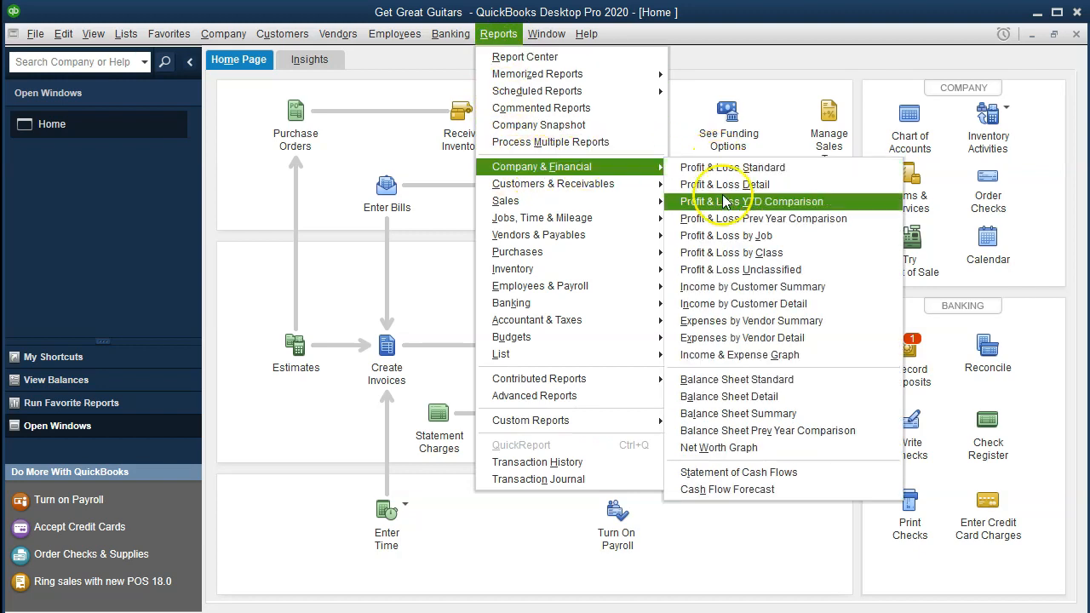
pyautogui.click(753, 382)
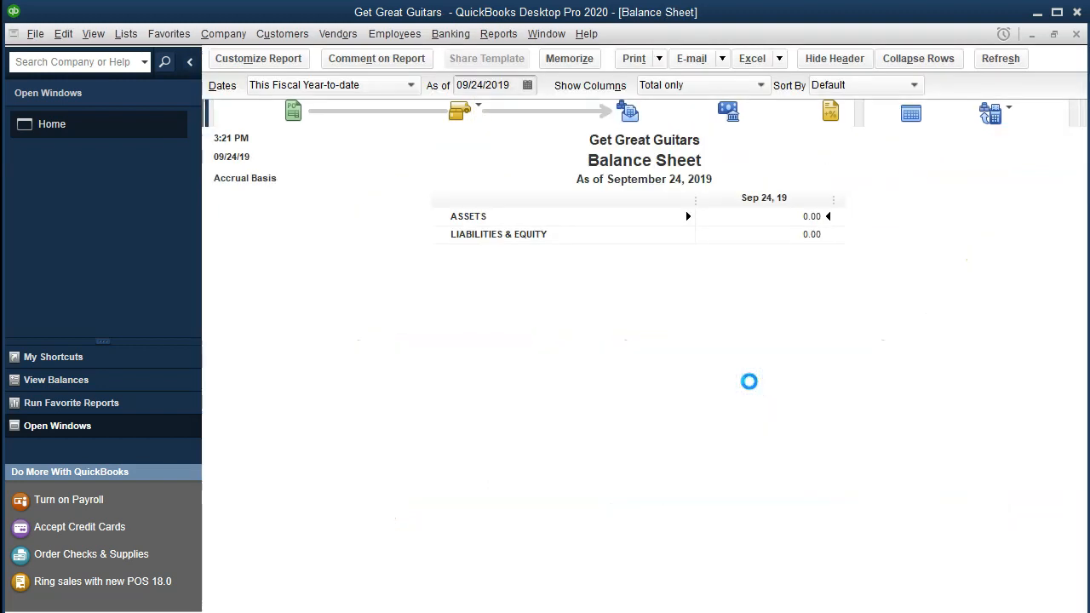
# Customize the balance sheet's date range to run from 01/01/2020 to 12/31/2020
pyautogui.click(280, 61)
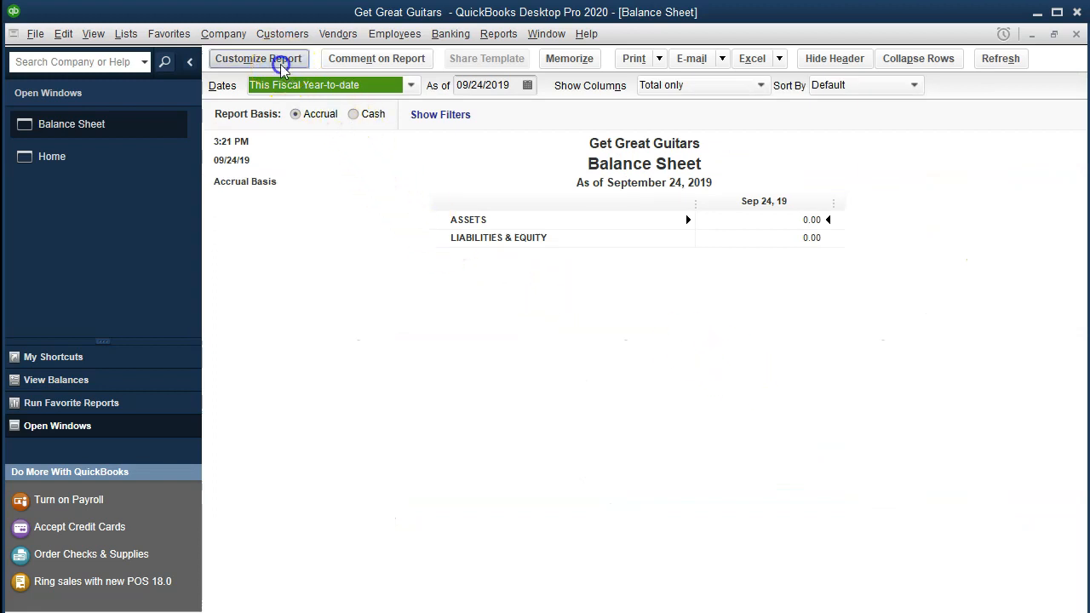
pyautogui.press('Tab')
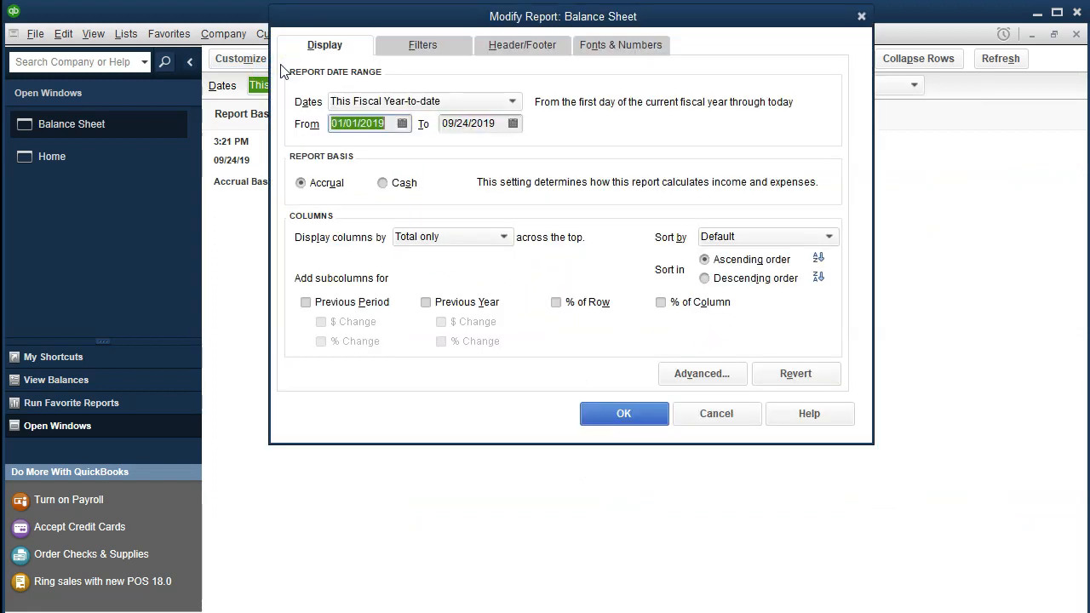
pyautogui.write('01/01/2020')
pyautogui.press('Tab')
pyautogui.write('12/31/2020')
pyautogui.press('Tab')
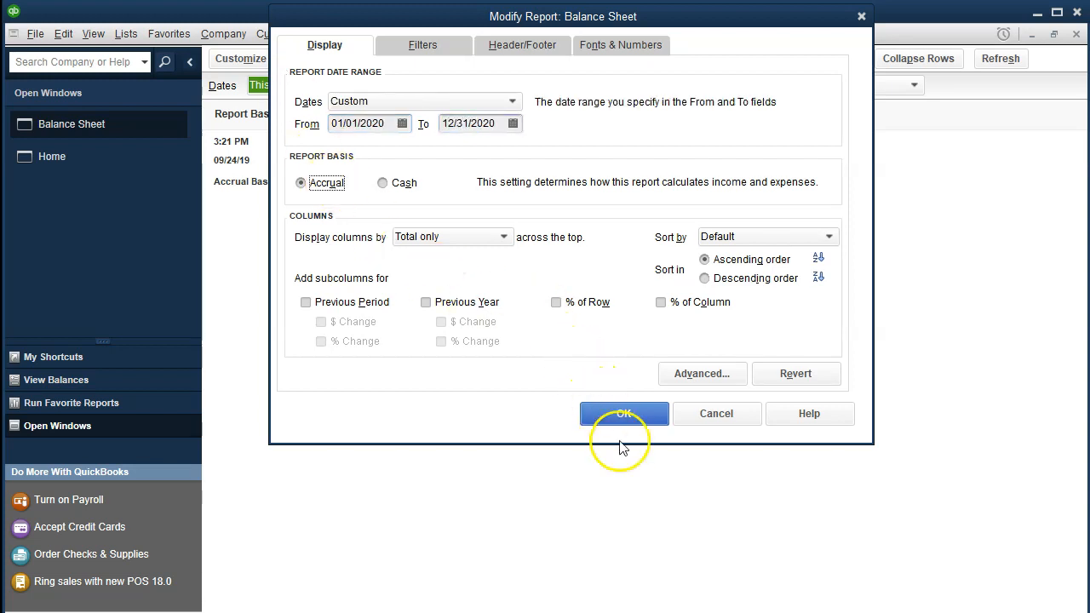
pyautogui.click(622, 414)
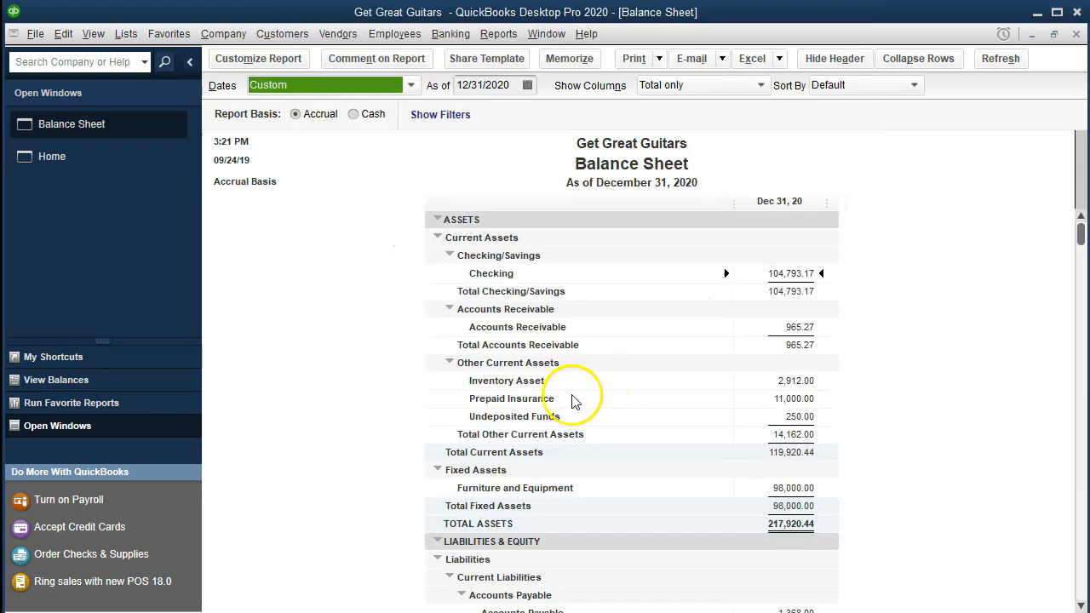
# Review the assets and liabilities on the balance sheet, including the Accounts Receivable balance
pyautogui.scroll(-1, 566, 398)
pyautogui.scroll(1, 558, 396)
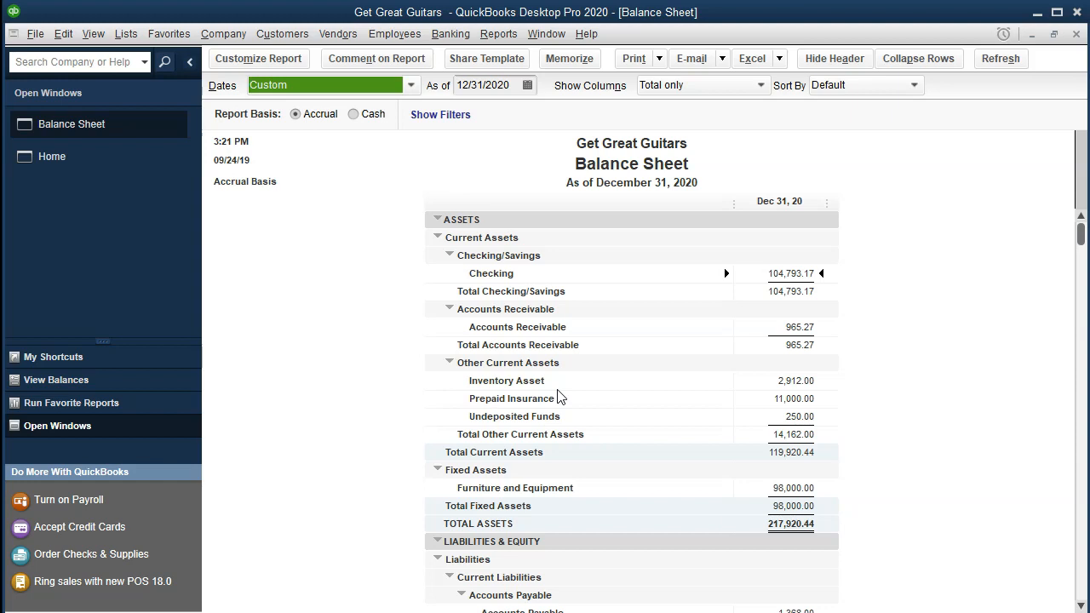
pyautogui.scroll(-3, 559, 396)
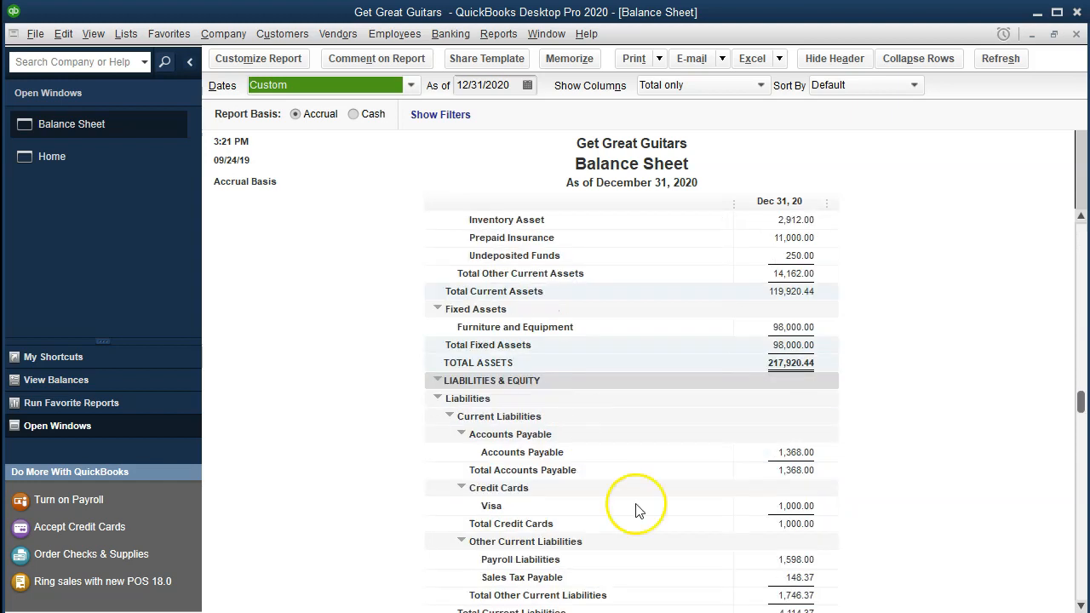
pyautogui.scroll(-2, 717, 543)
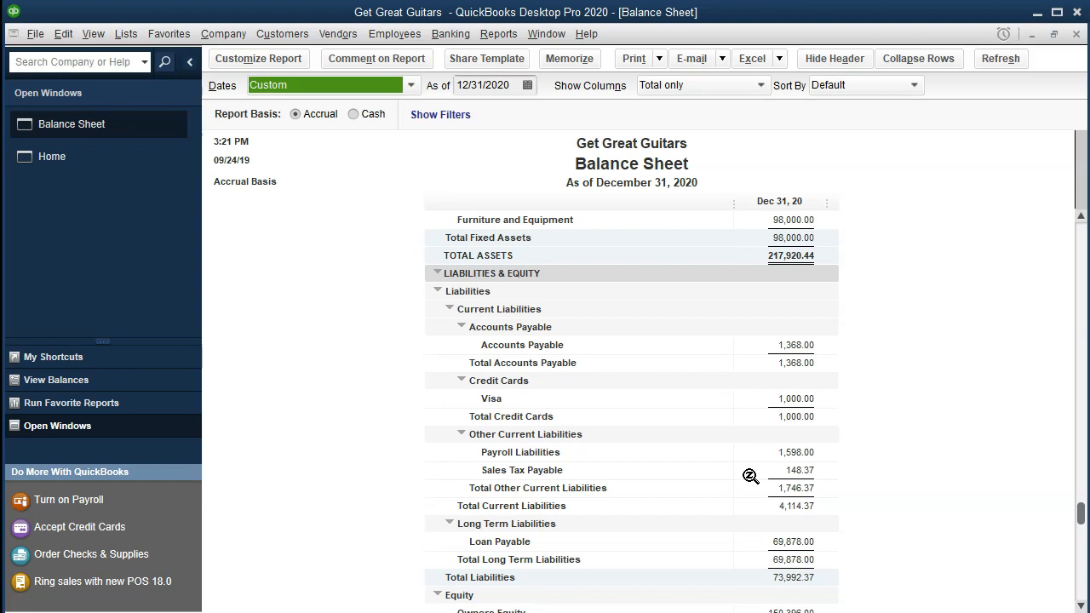
pyautogui.scroll(5, 750, 476)
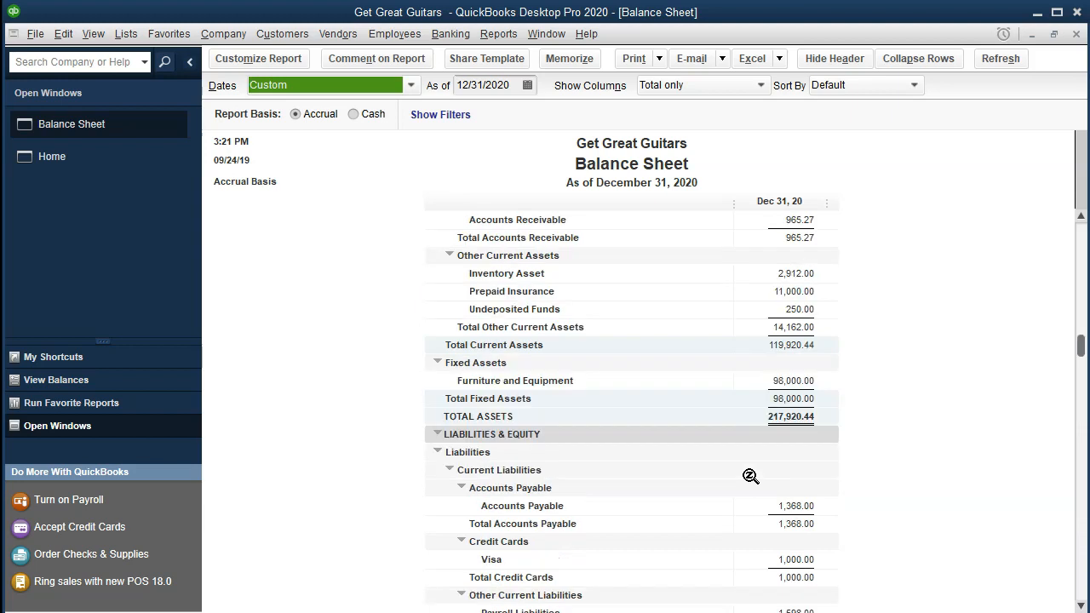
pyautogui.click(757, 421)
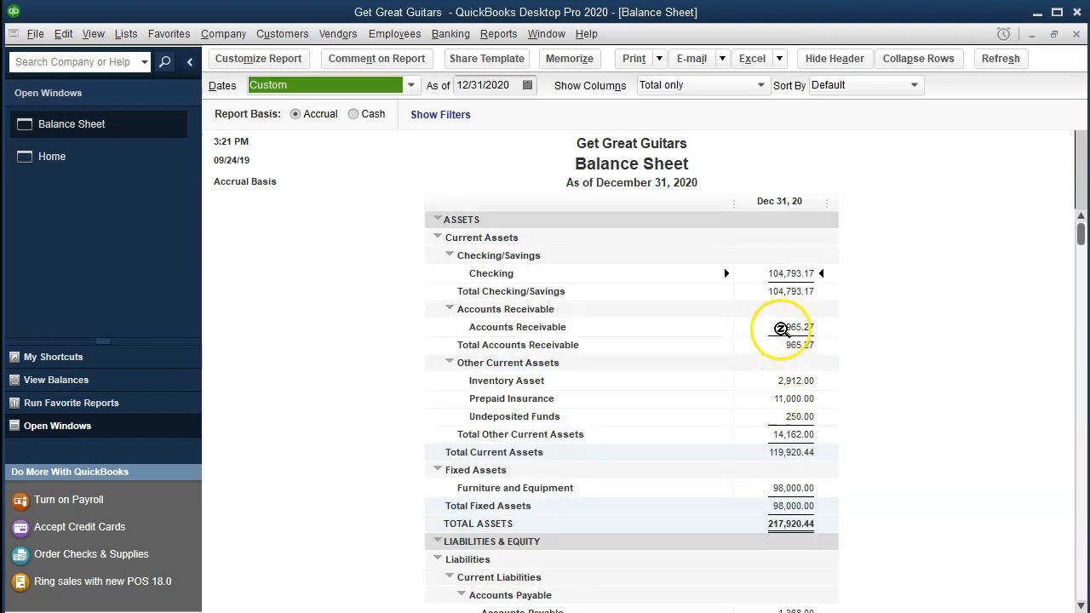
pyautogui.click(773, 332)
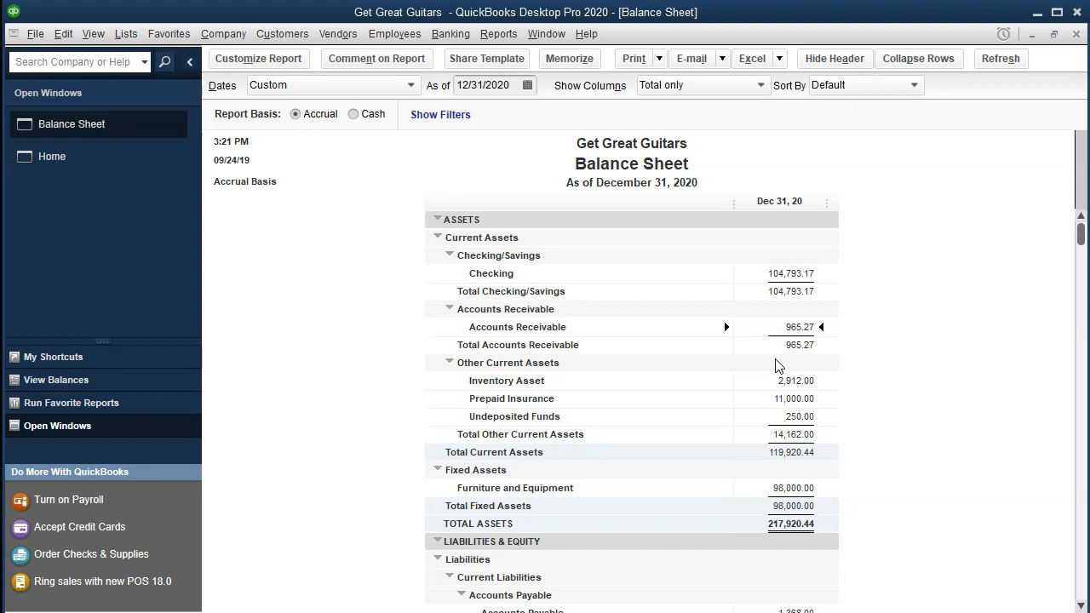
# Open the Customer Balance Detail report for customers and receivables
pyautogui.click(497, 34)
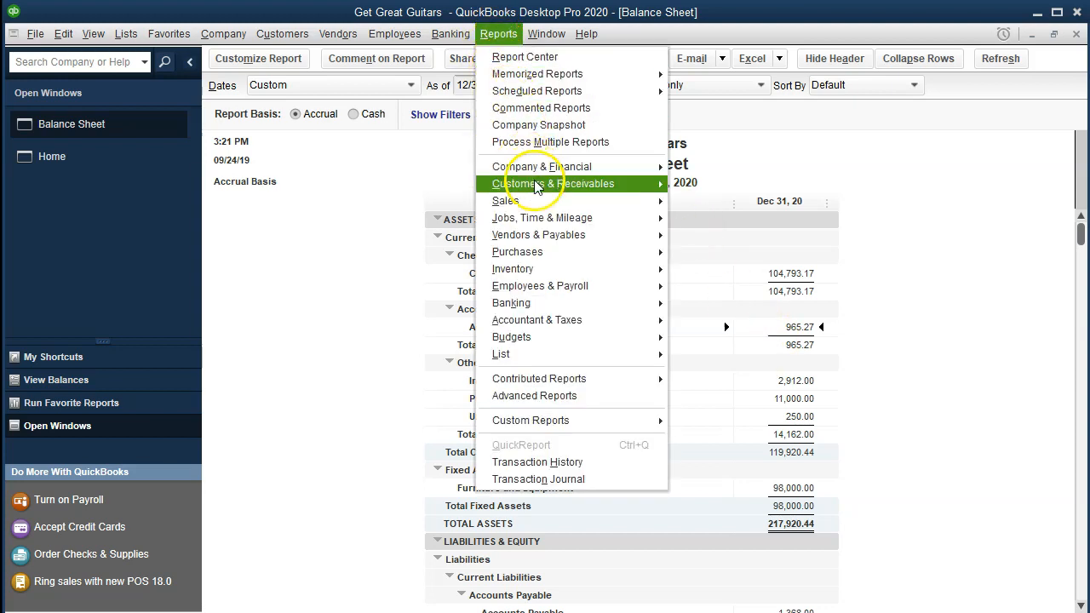
pyautogui.click(640, 187)
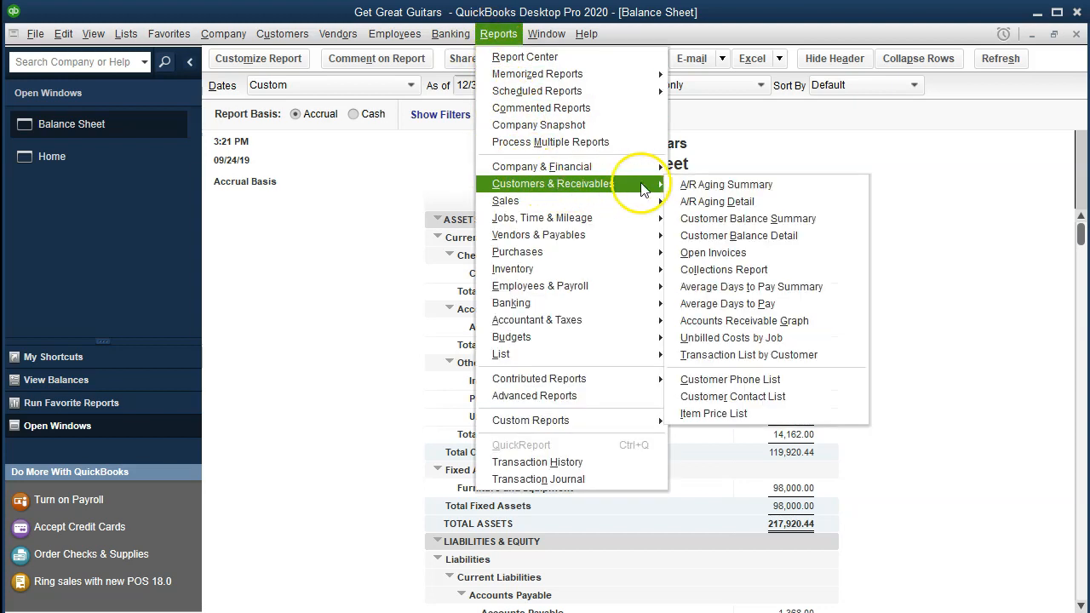
pyautogui.click(702, 236)
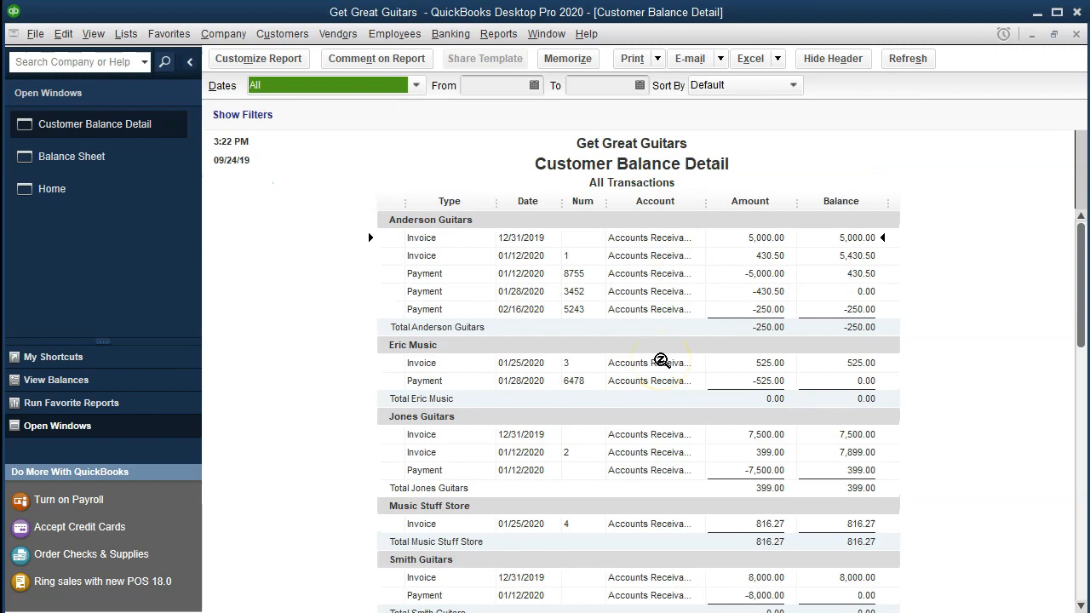
# Examine the customer balances and total, focusing on the invoices and payments of Anderson Guitars, including the payment dated 02/16/2020
pyautogui.scroll(-2, 661, 361)
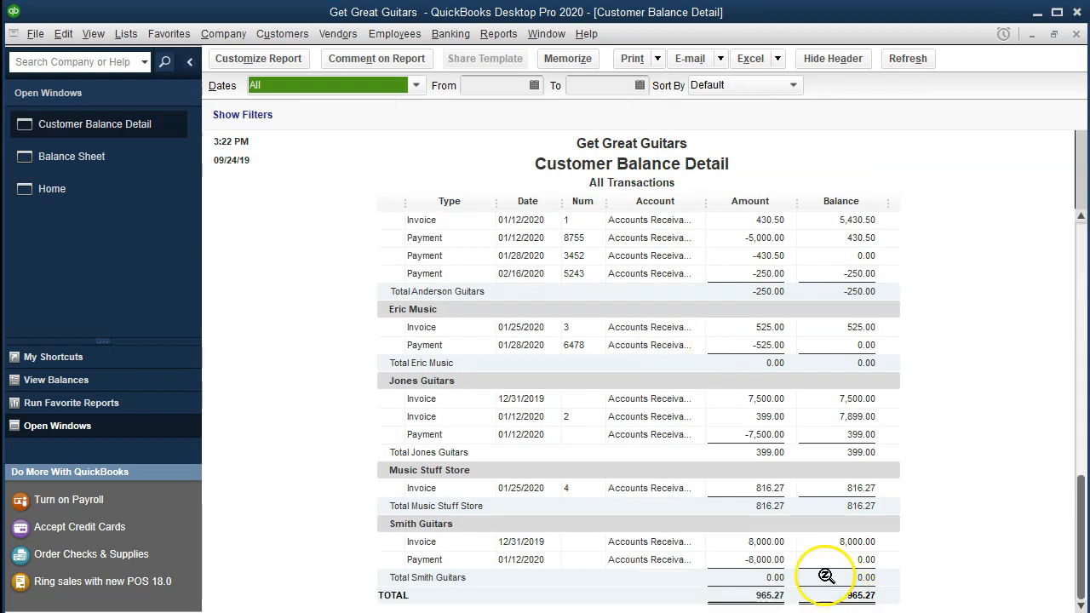
pyautogui.scroll(2, 384, 502)
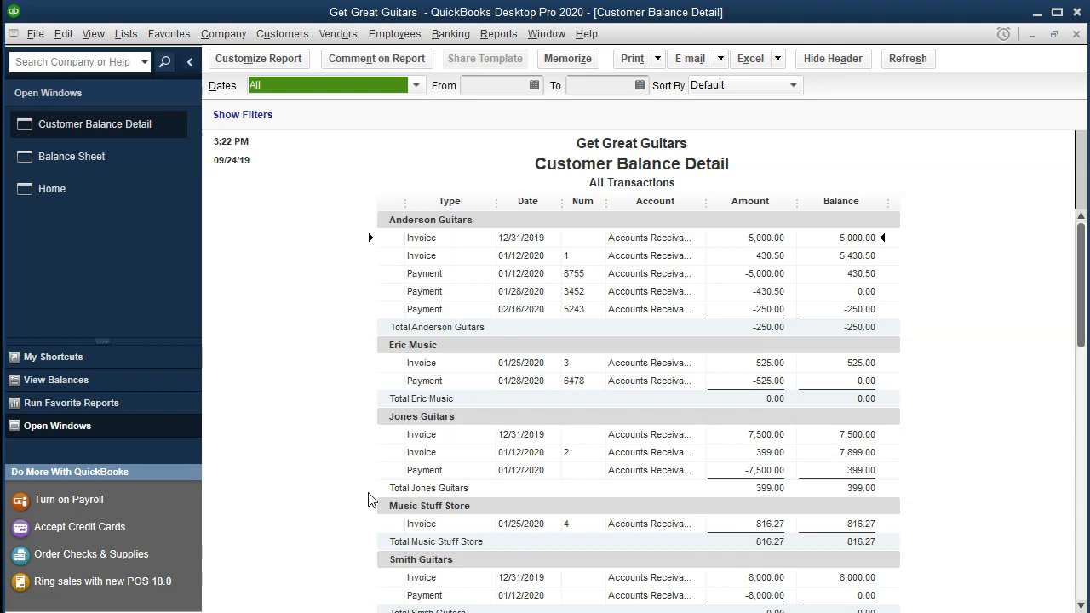
pyautogui.click(753, 314)
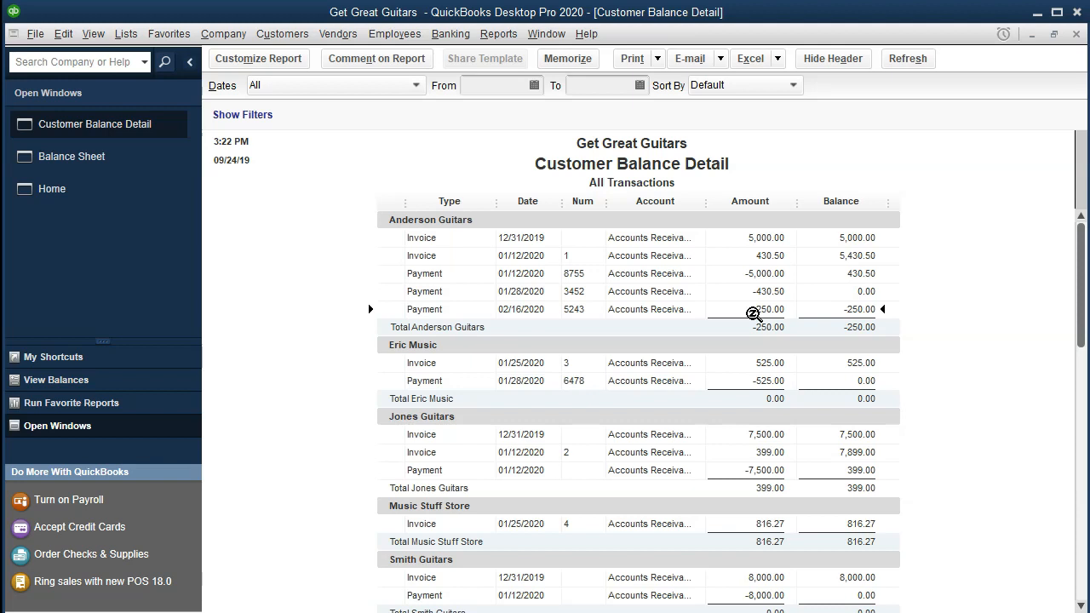
pyautogui.click(739, 354)
pyautogui.click(740, 312)
pyautogui.click(417, 238)
pyautogui.click(415, 273)
pyautogui.click(769, 310)
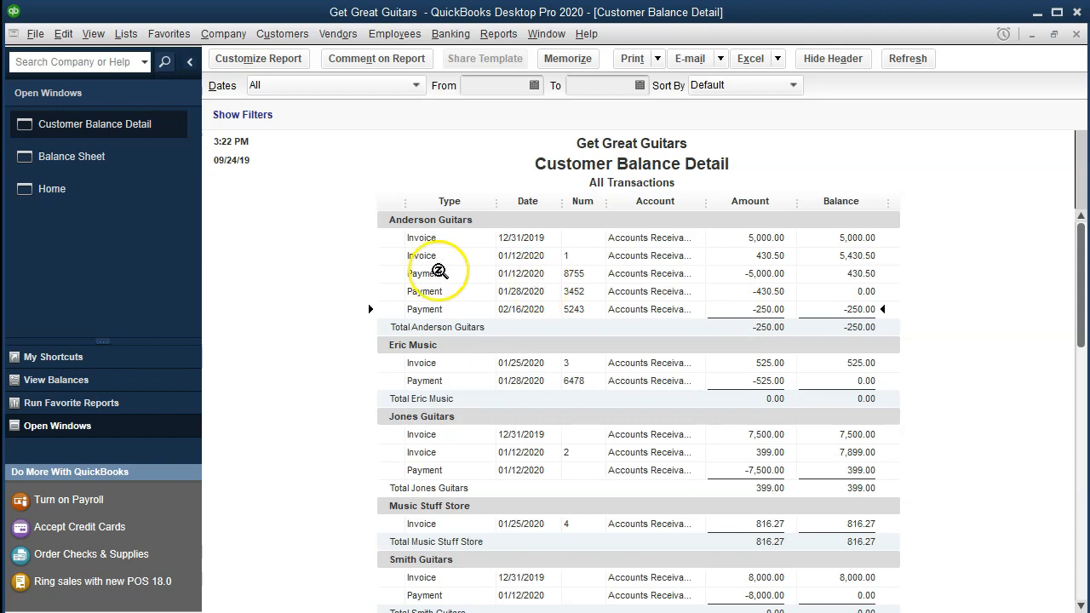
# Start a new invoice from the home page for the customer Anderson Guitars
pyautogui.click(137, 199)
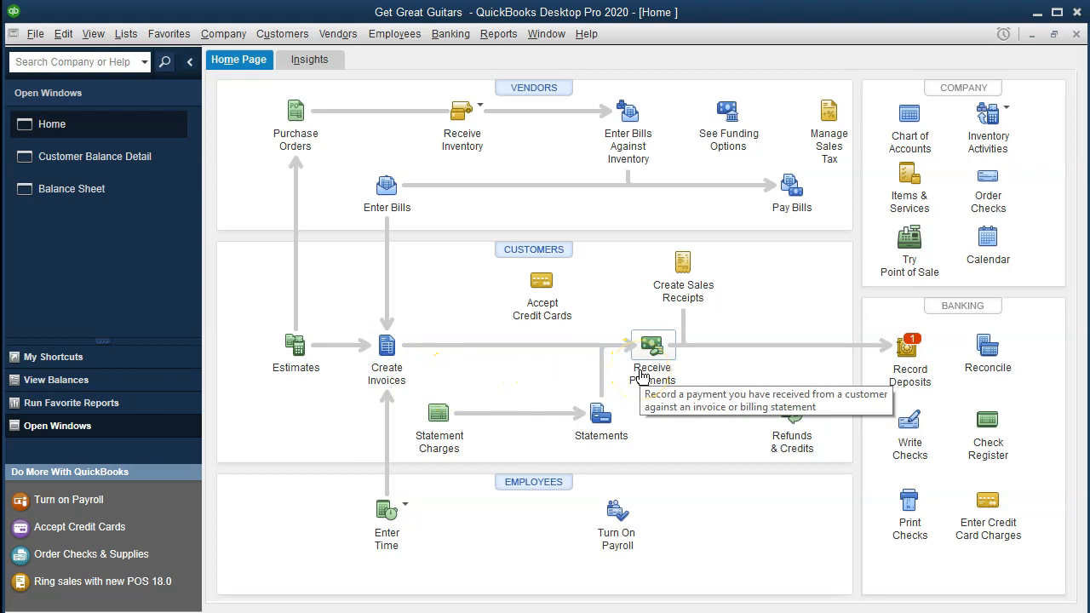
pyautogui.click(400, 362)
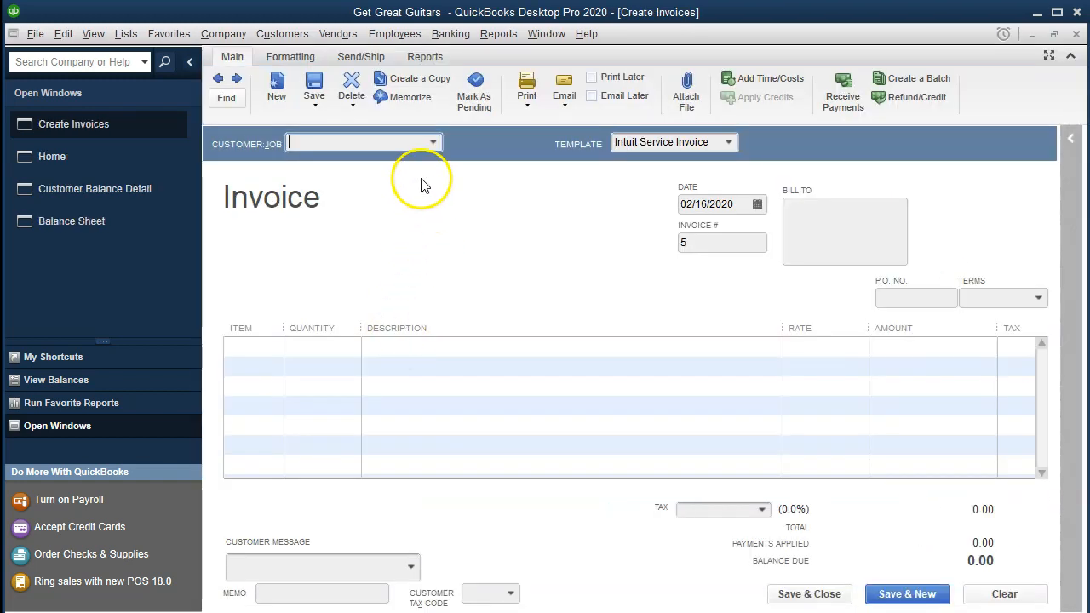
pyautogui.click(432, 142)
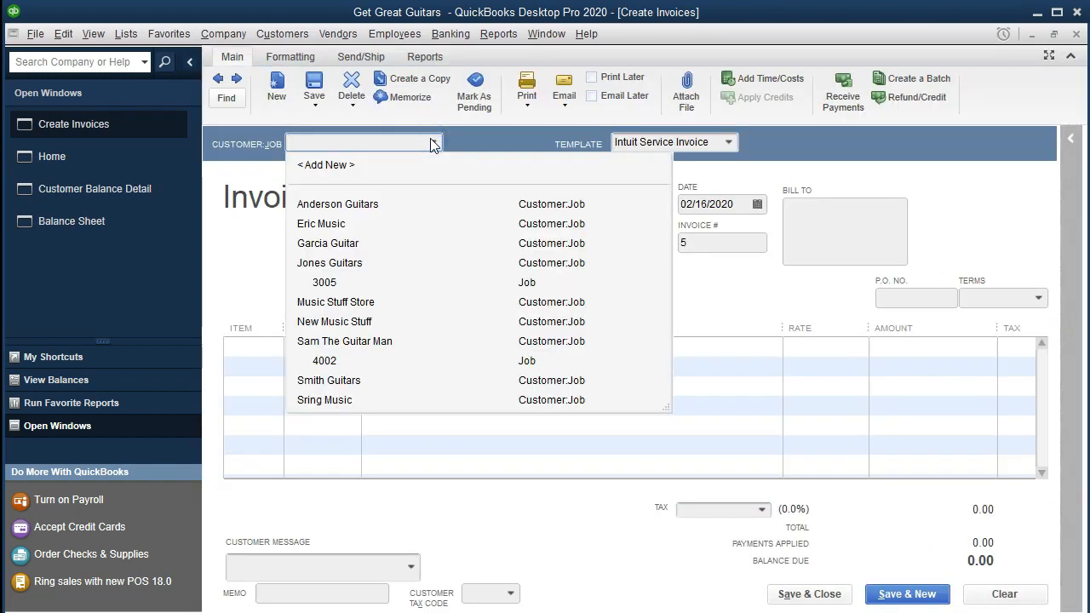
pyautogui.write('an')
pyautogui.press('Tab')
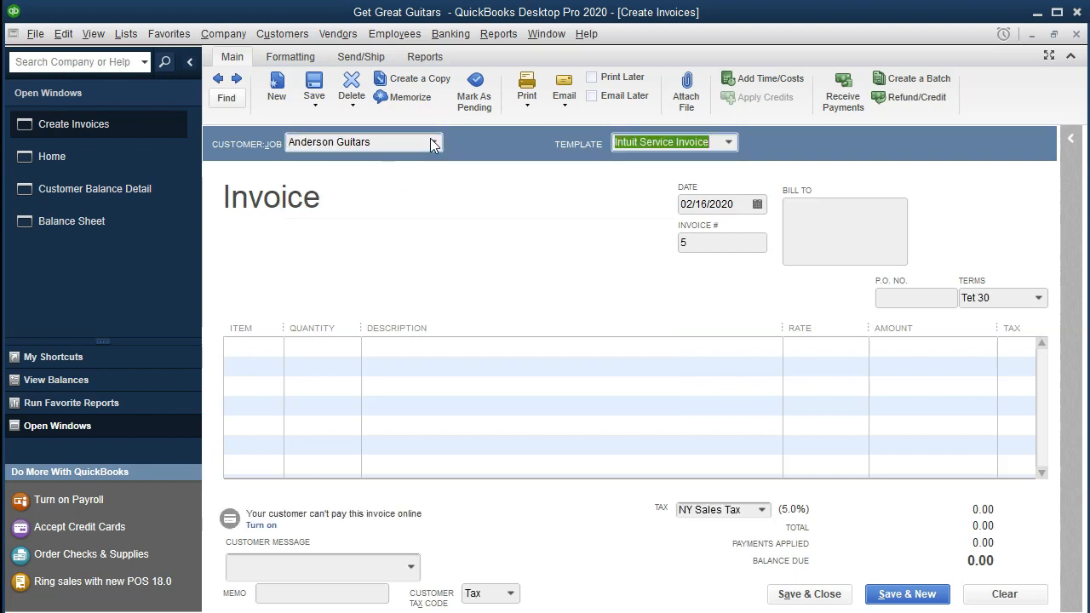
# Set the invoice date to 02/18/2020, keeping the Intuit Service Invoice template
pyautogui.press('Tab')
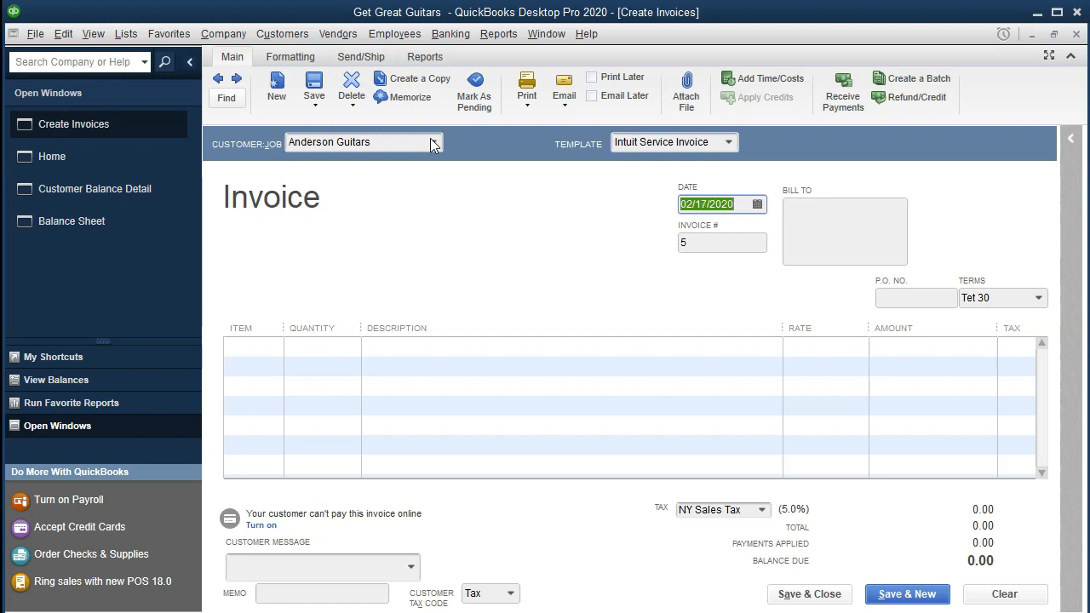
pyautogui.press('+')
pyautogui.press('Tab')
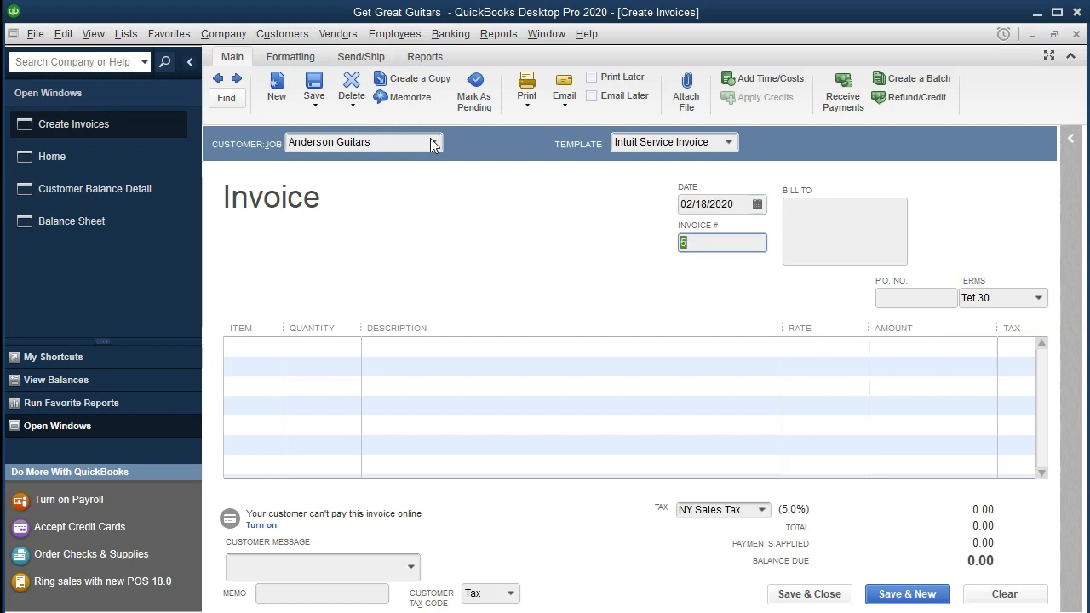
# Add the ELP item (Epiphone Les Paul) to the first invoice line, leaving its quantity blank
pyautogui.press('Tab')
pyautogui.press('Tab')
pyautogui.press('Tab')
pyautogui.press('Tab')
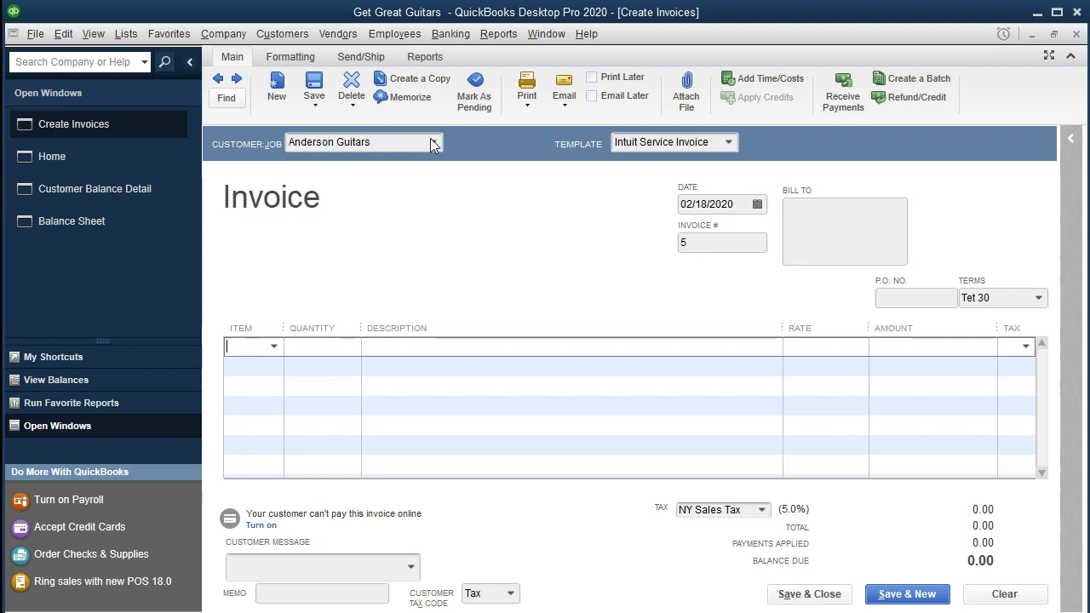
pyautogui.write('ELP')
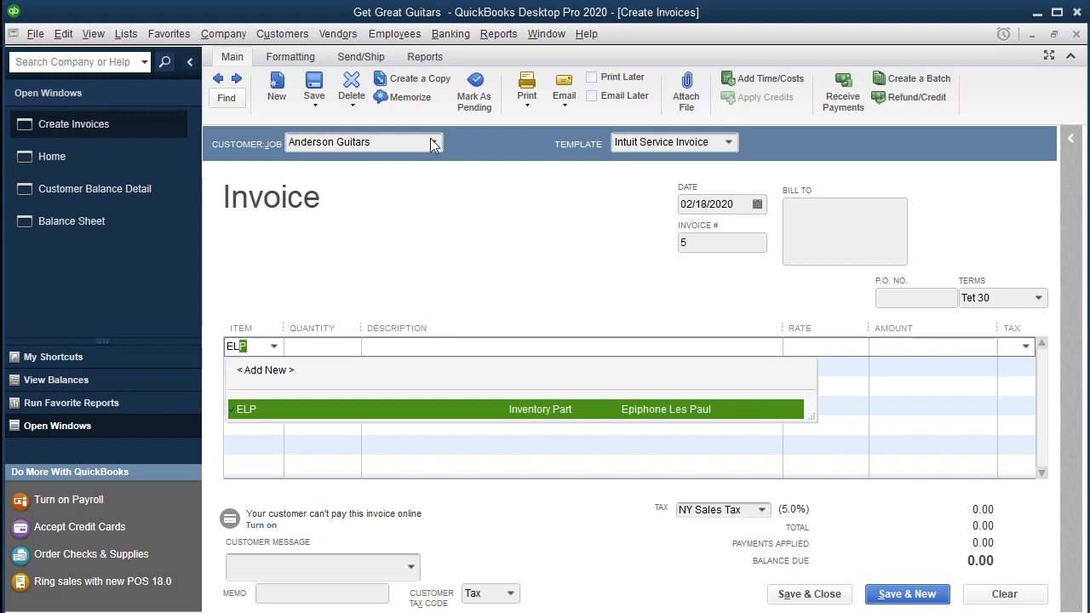
pyautogui.press('Tab')
pyautogui.press('Tab')
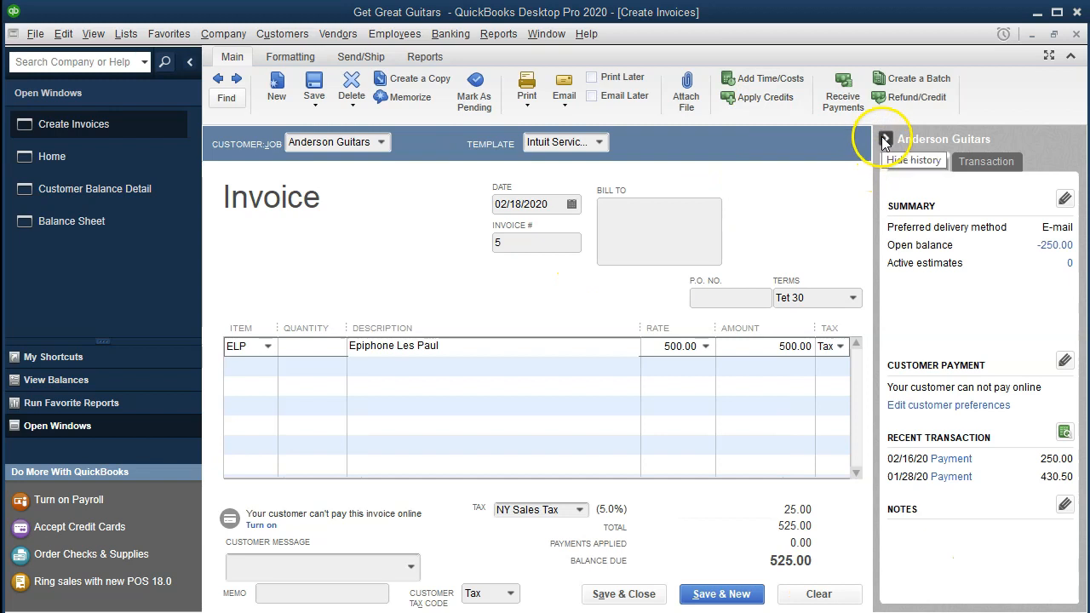
# Check the customer's open balance and recent transactions in the history pane beside the invoice, and leave the pane hidden
pyautogui.click(883, 141)
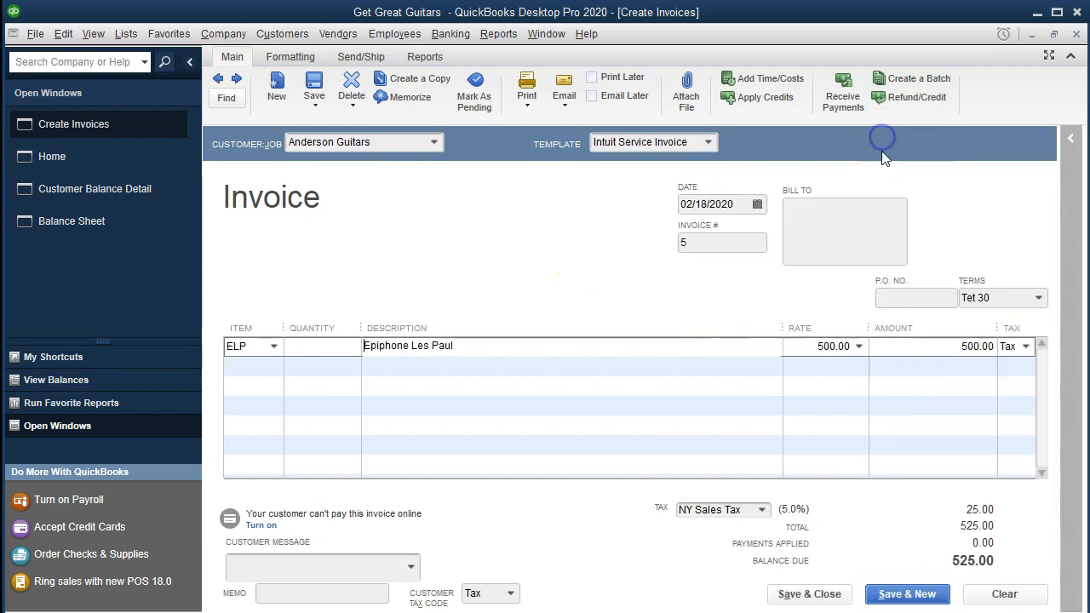
pyautogui.click(1072, 141)
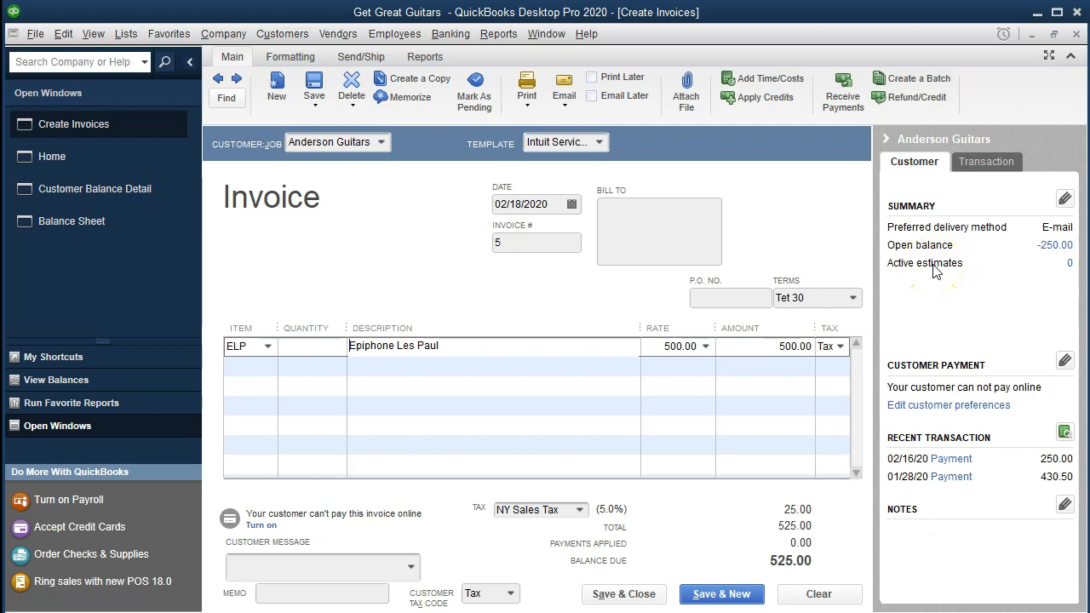
pyautogui.click(887, 139)
# Record the invoice and apply the customer's available 250.00 credit from 02/16/2020 to it
pyautogui.click(762, 103)
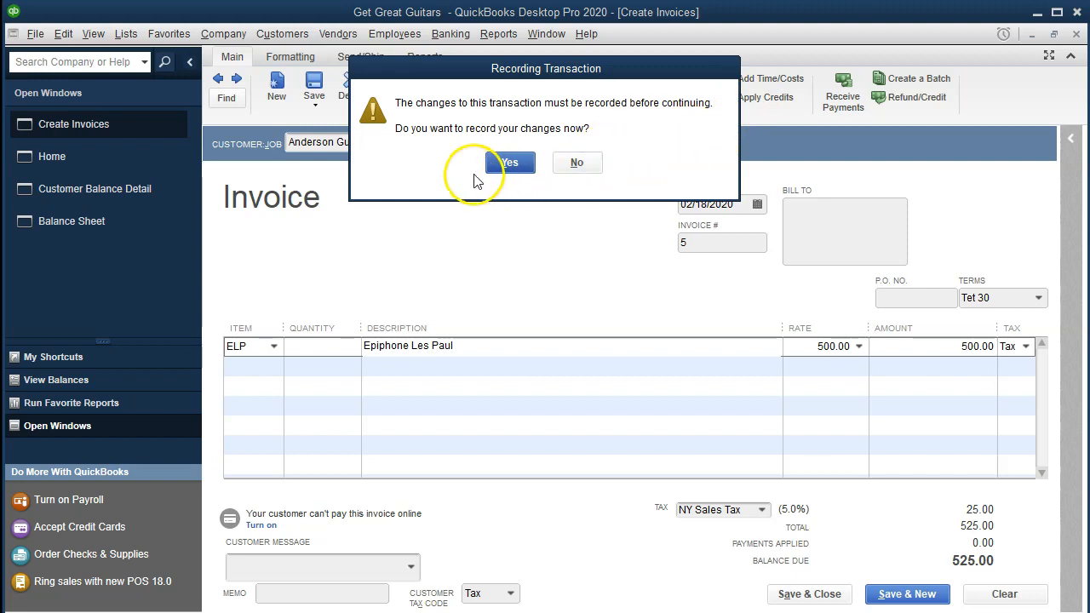
pyautogui.click(507, 163)
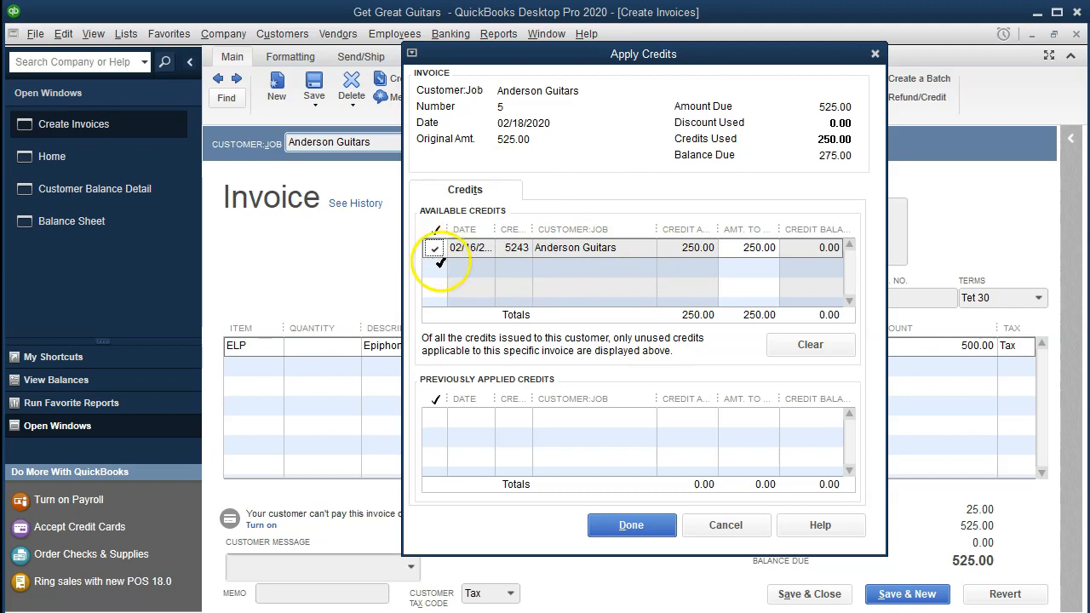
pyautogui.click(608, 523)
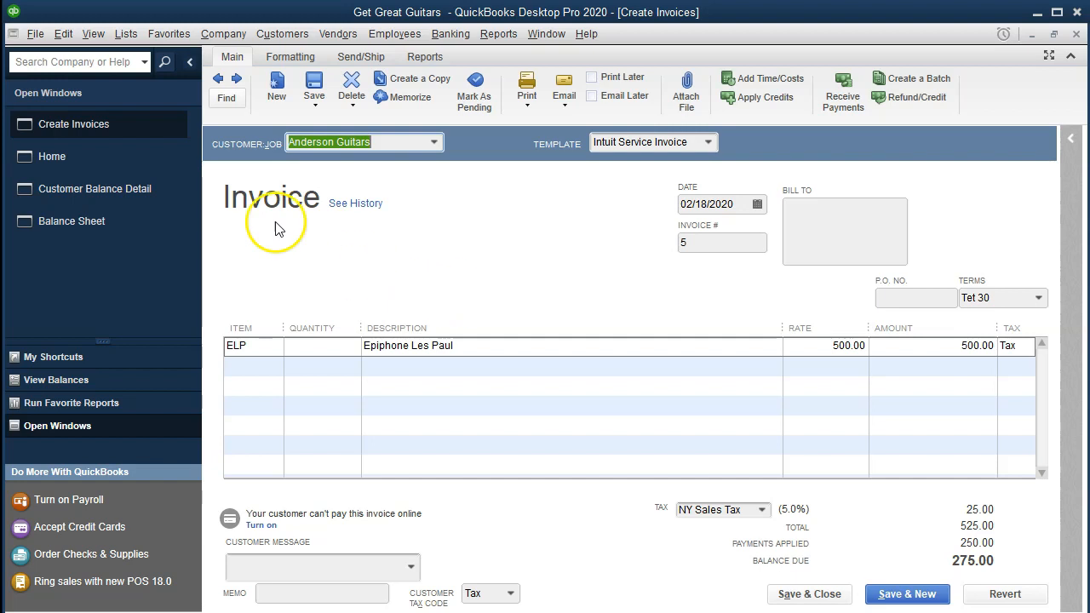
# Save and close the Anderson Guitars invoice with the credit applied
pyautogui.click(127, 36)
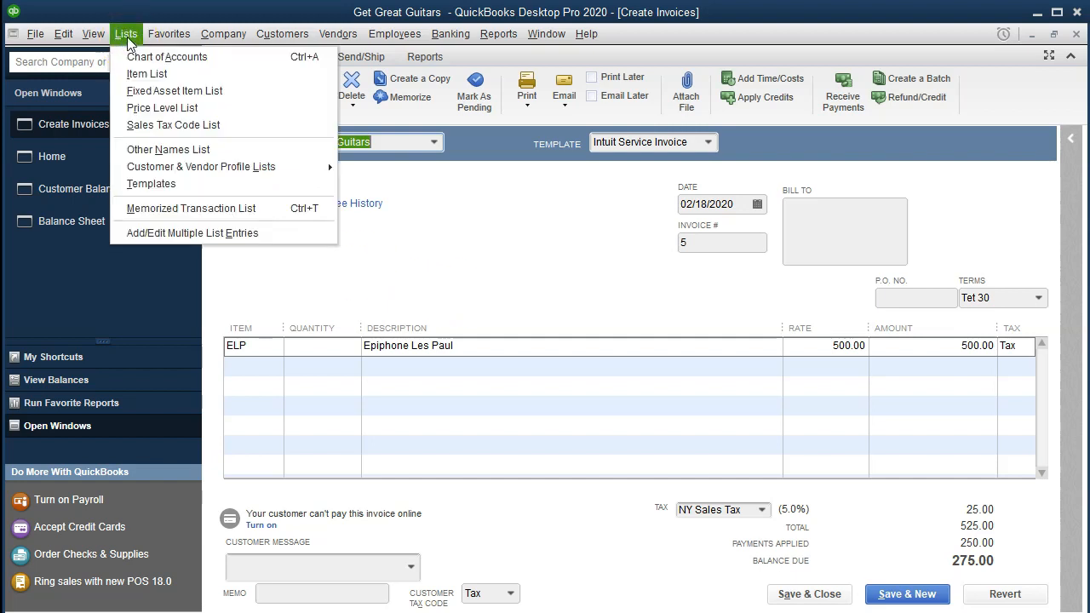
pyautogui.click(464, 247)
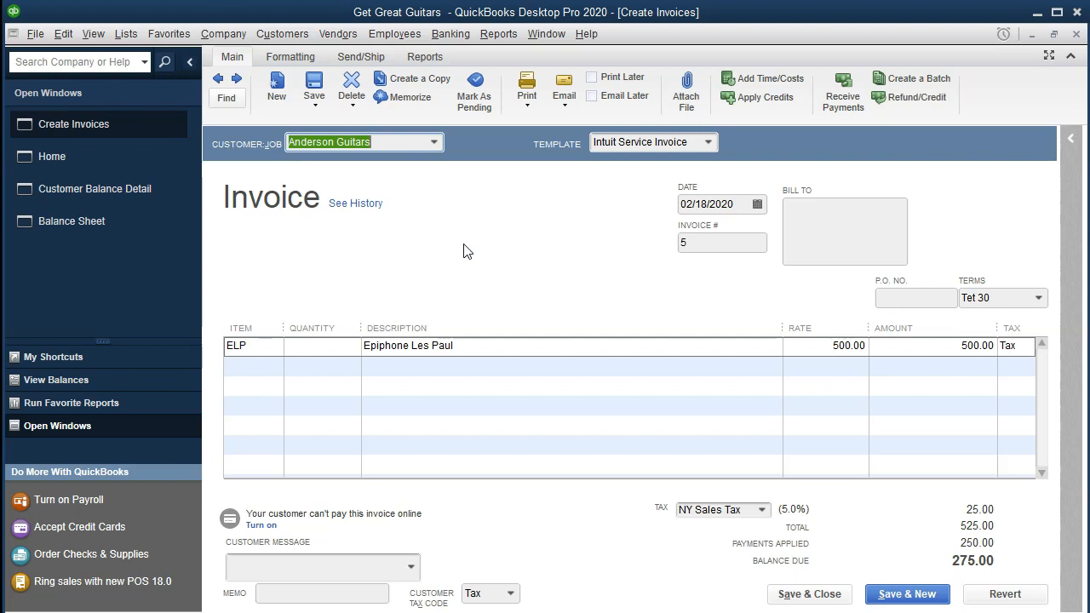
pyautogui.click(784, 594)
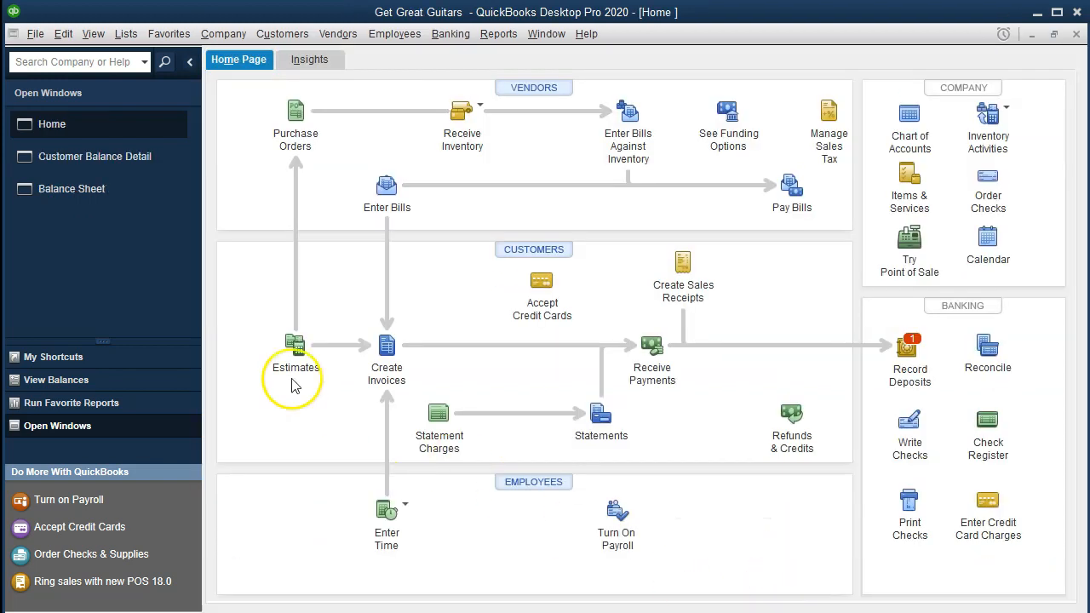
# Trace Accounts Receivable on the Balance Sheet down to the 02/18/2020 Anderson Guitars invoice, review it and close the invoice
pyautogui.click(91, 197)
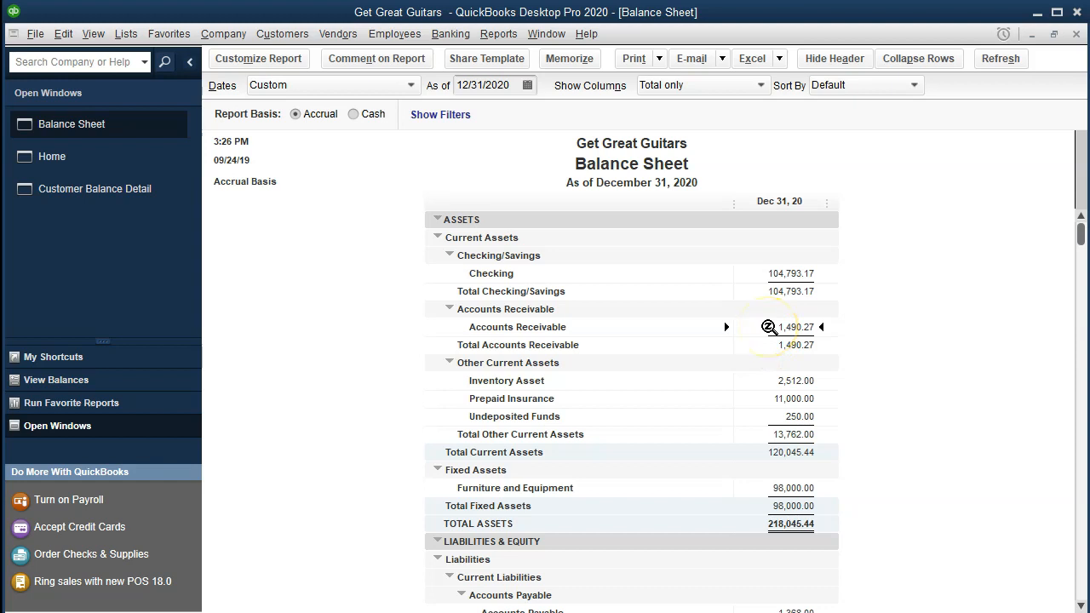
pyautogui.doubleClick(769, 327)
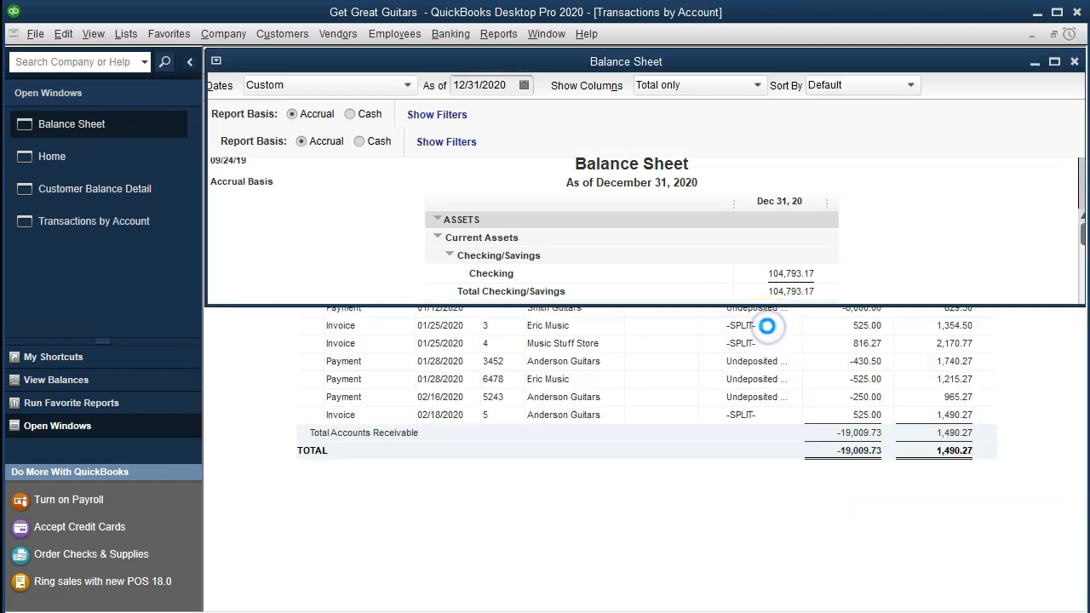
pyautogui.click(770, 416)
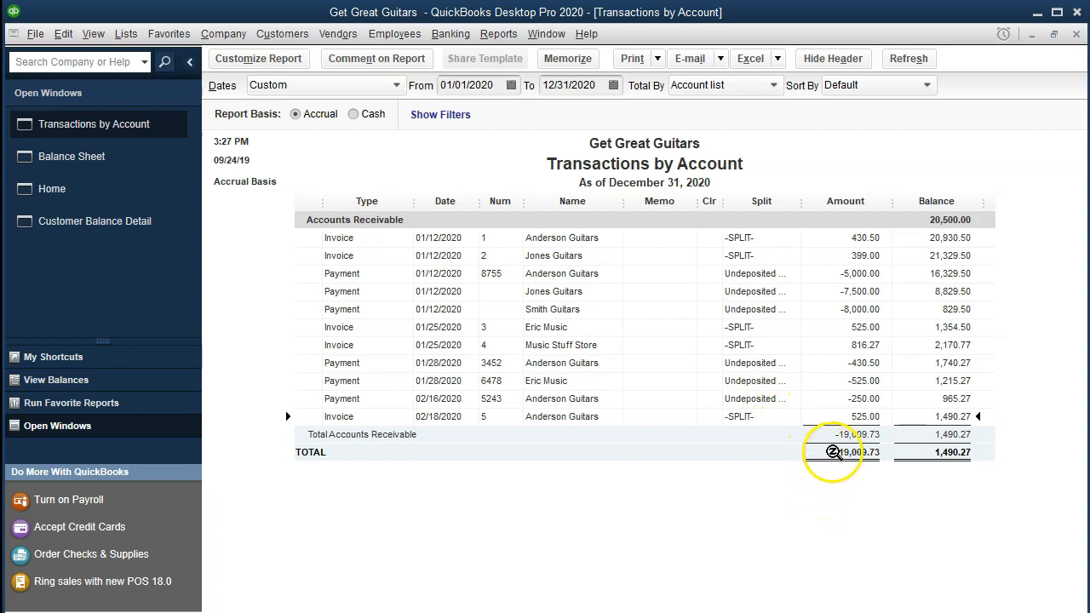
pyautogui.click(841, 400)
pyautogui.click(840, 414)
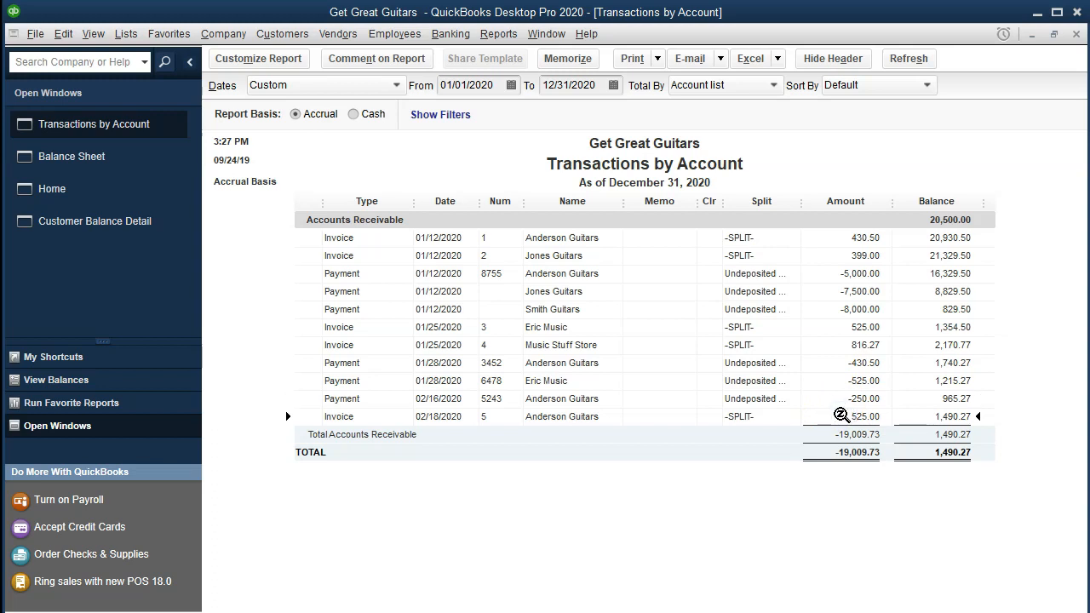
pyautogui.doubleClick(840, 415)
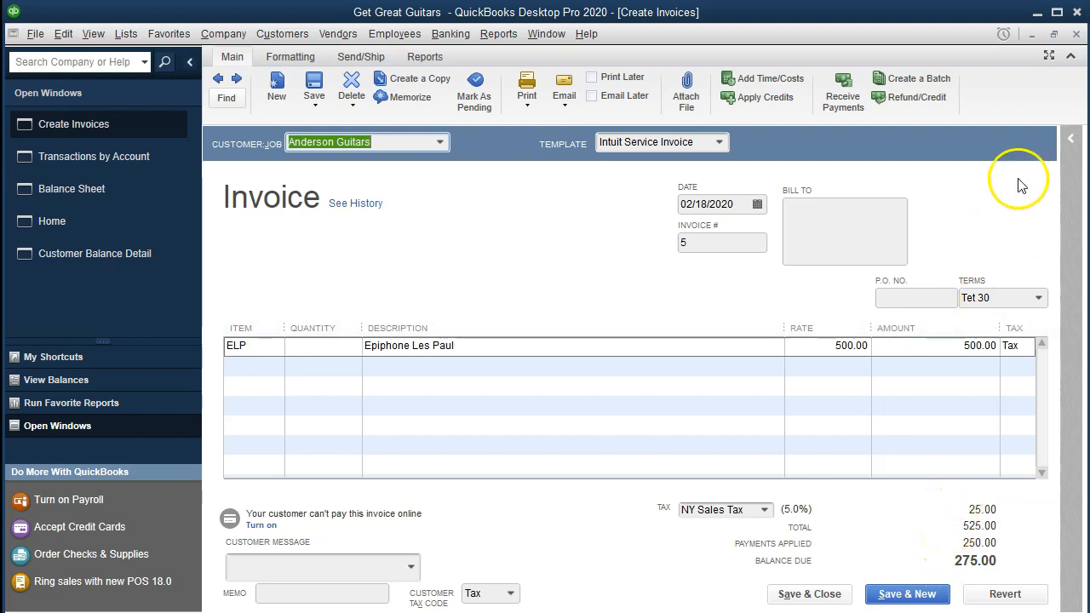
pyautogui.click(1076, 35)
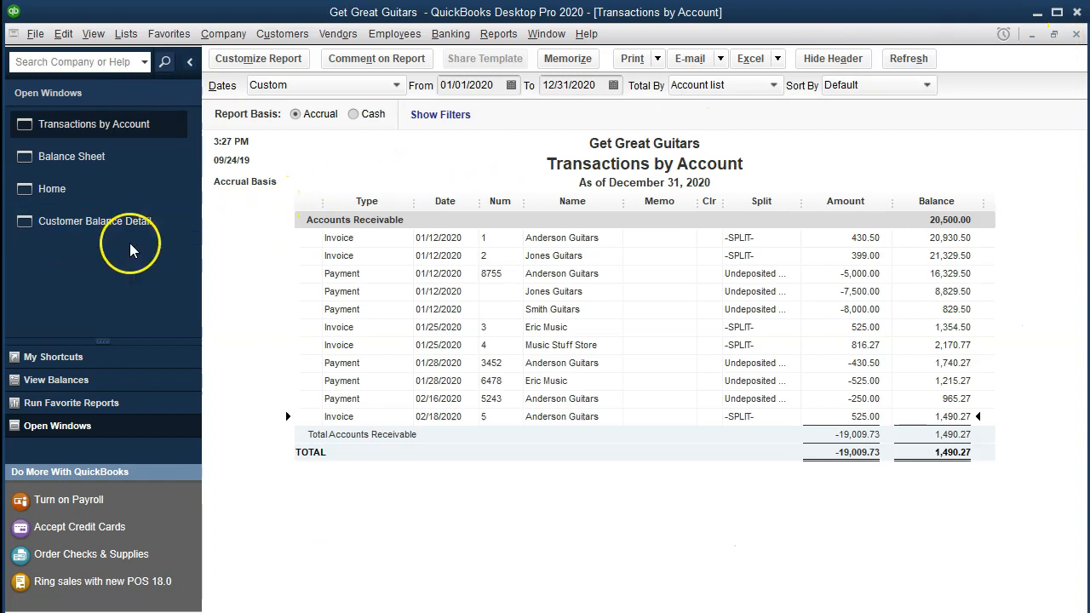
# Review the Anderson Guitars 02/16/2020 payment and 02/18/2020 invoice in the Customer Balance Detail report
pyautogui.click(115, 222)
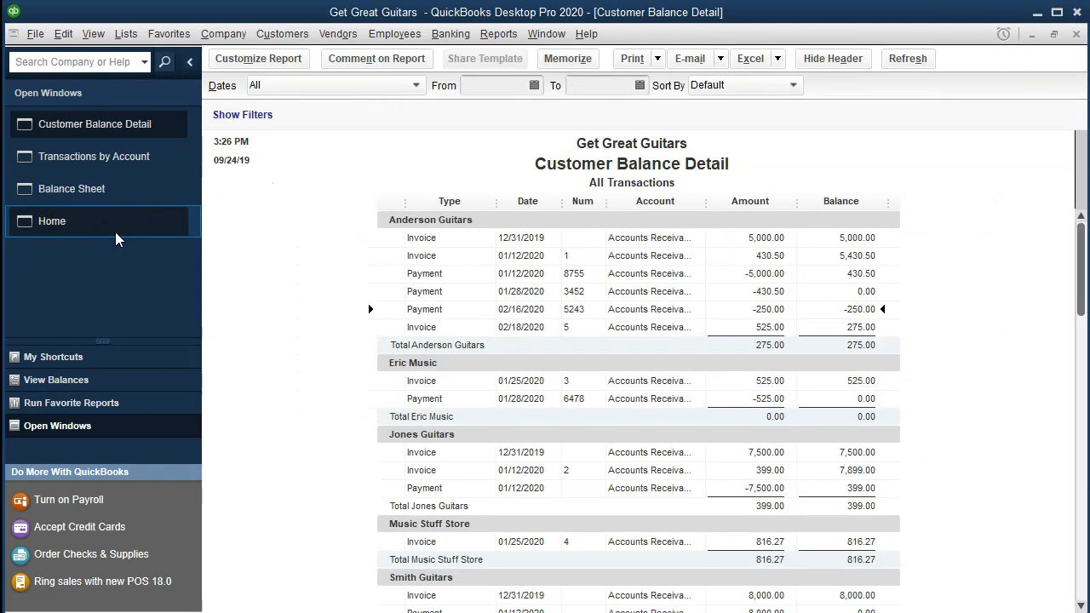
pyautogui.click(783, 325)
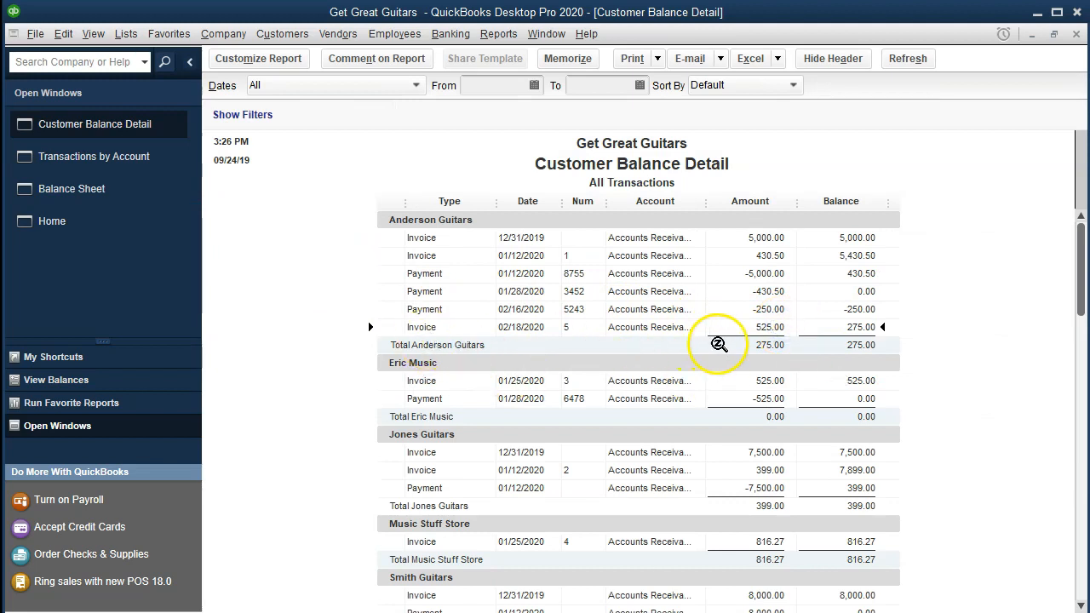
pyautogui.click(742, 311)
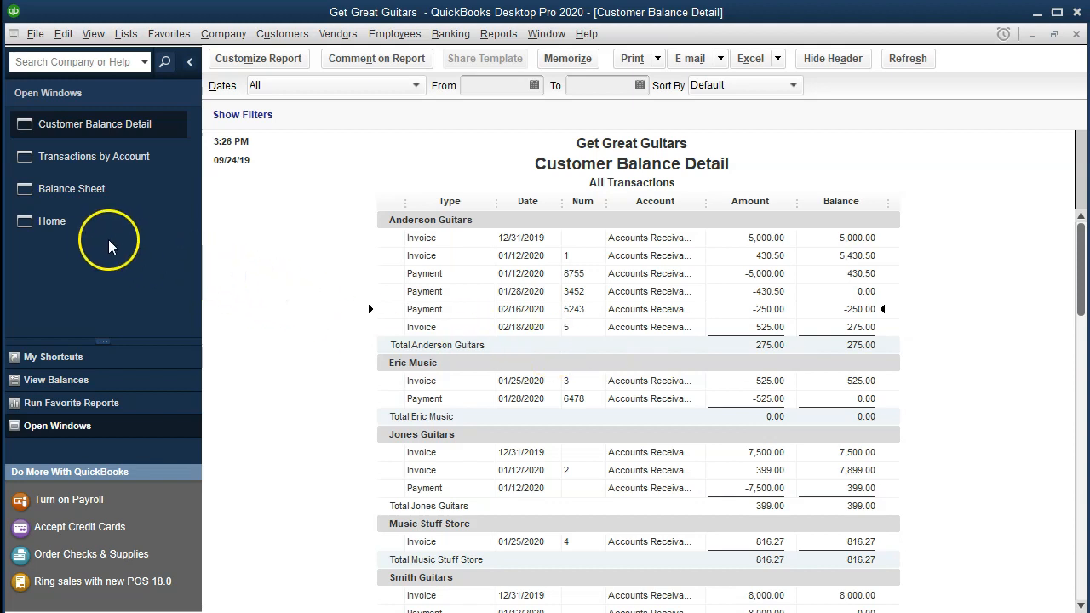
# Create a standard Profit & Loss report covering 01/01/2020 to 12/31/2020
pyautogui.click(77, 202)
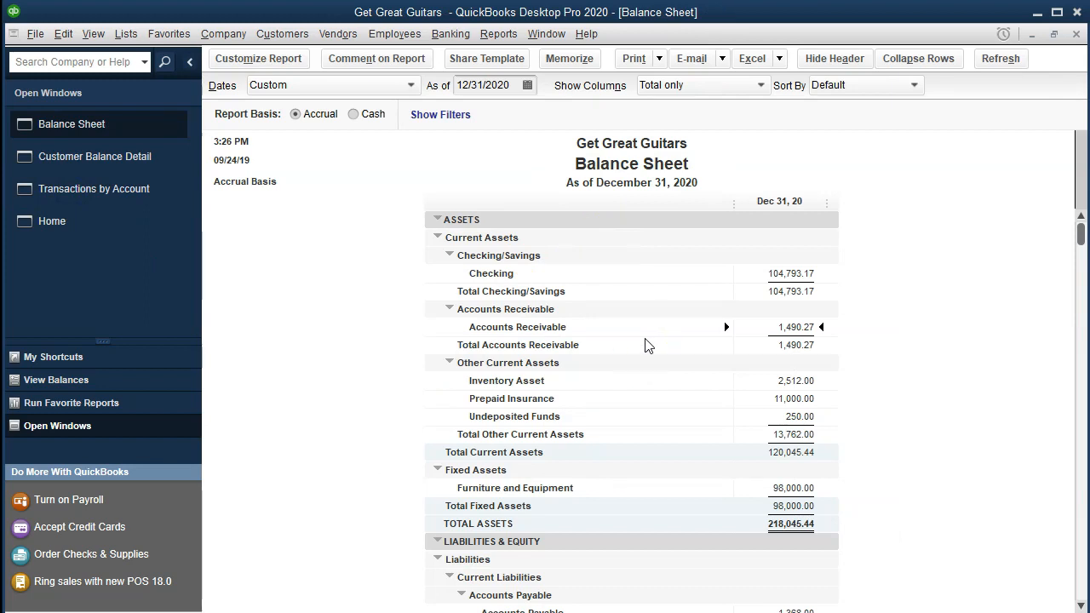
pyautogui.click(500, 35)
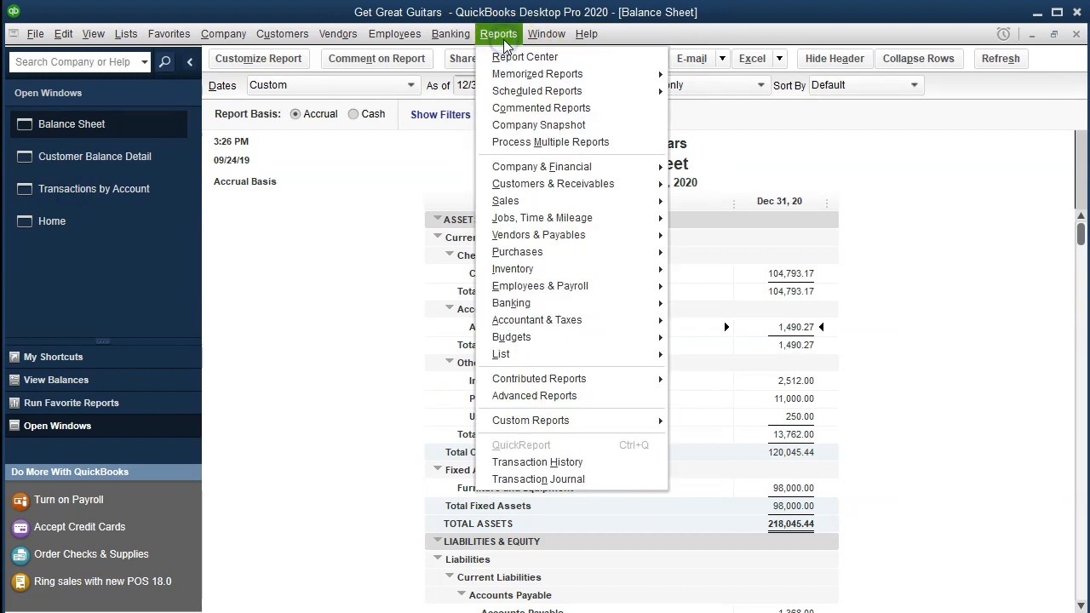
pyautogui.moveTo(626, 167)
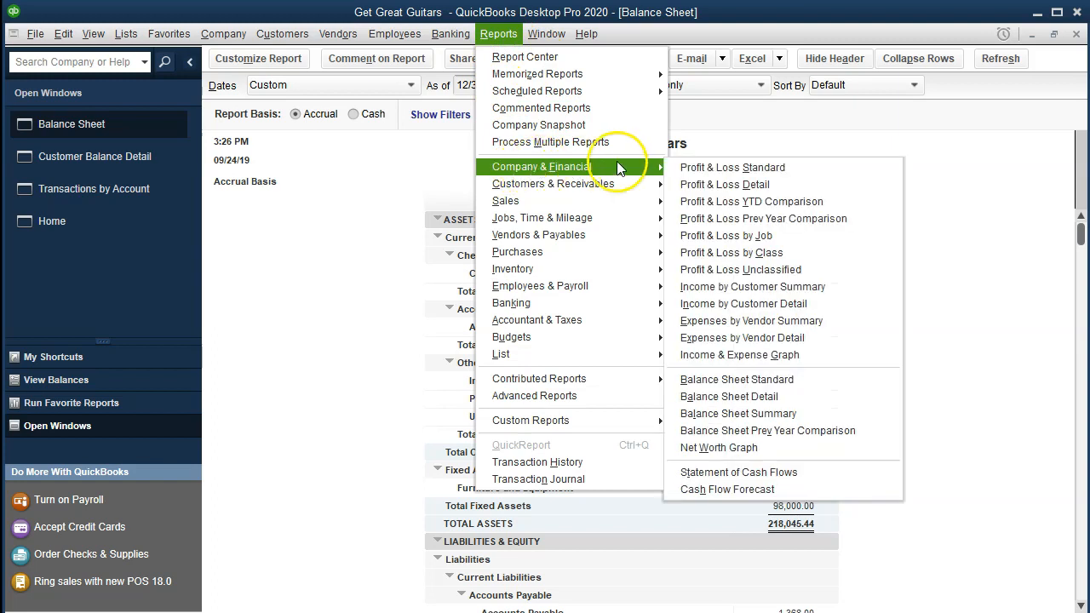
pyautogui.click(776, 171)
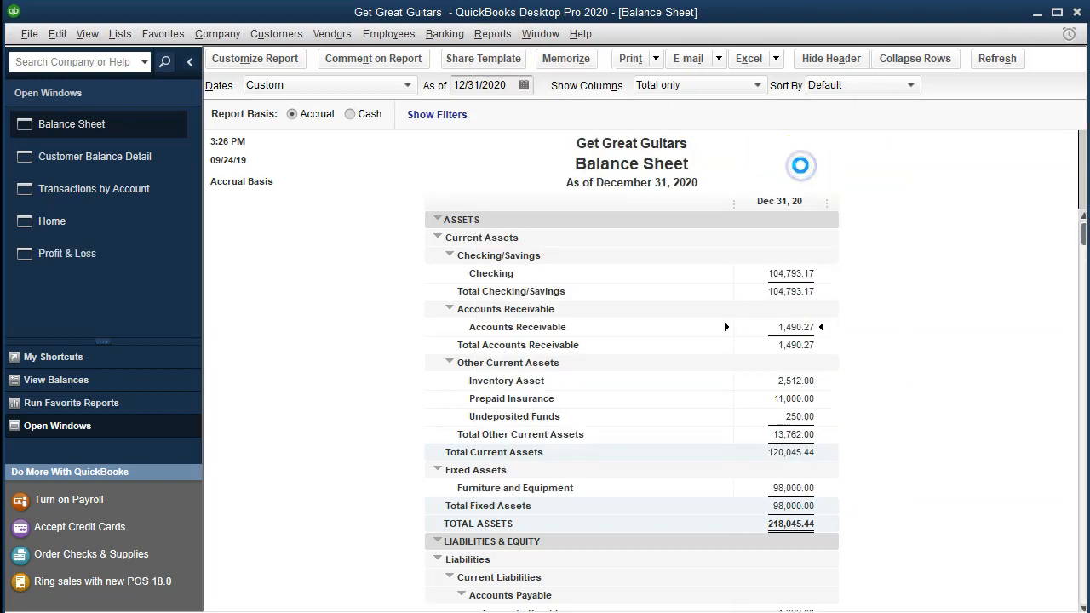
pyautogui.press('Tab')
pyautogui.write('01/01/2')
pyautogui.write('01012')
pyautogui.press('Tab')
pyautogui.write('123120')
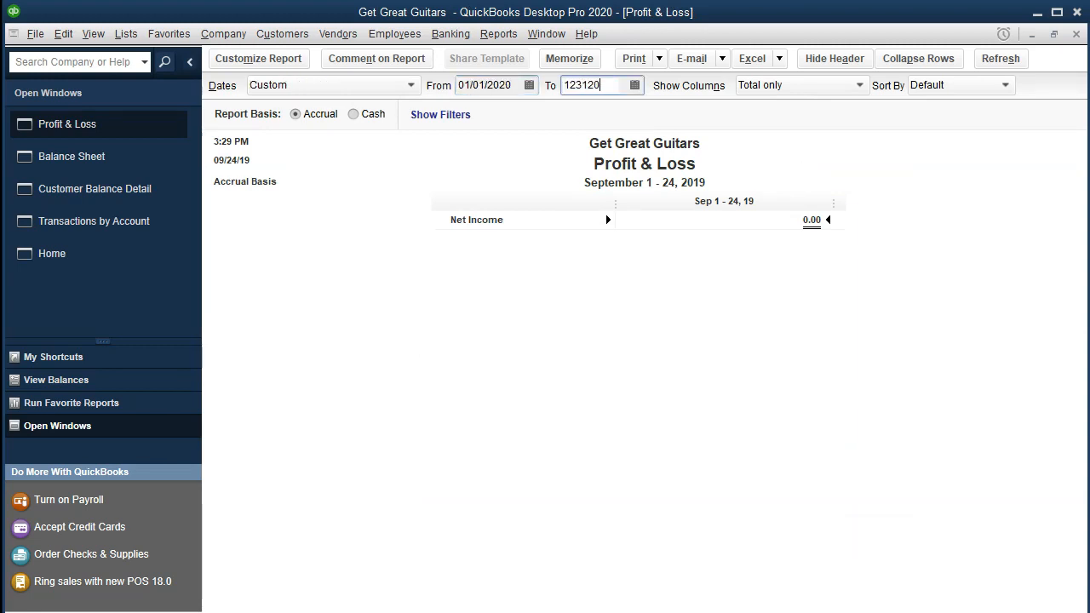
pyautogui.press('Tab')
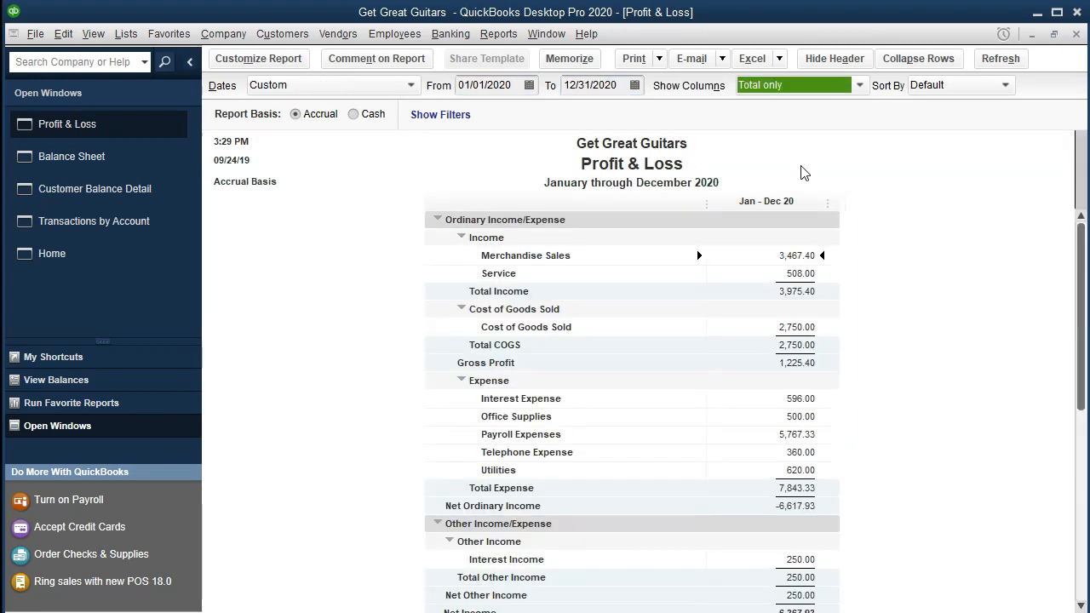
# Trace Merchandise Sales to the 02/18/2020 Anderson Guitars invoice, review it, and close the invoice and the transaction detail report
pyautogui.click(781, 262)
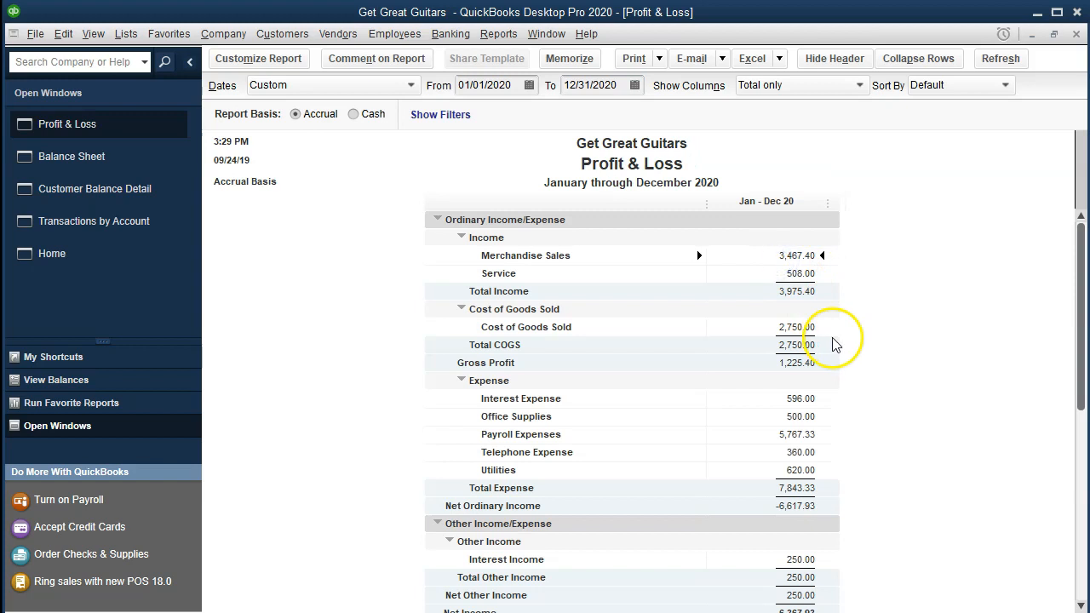
pyautogui.doubleClick(768, 261)
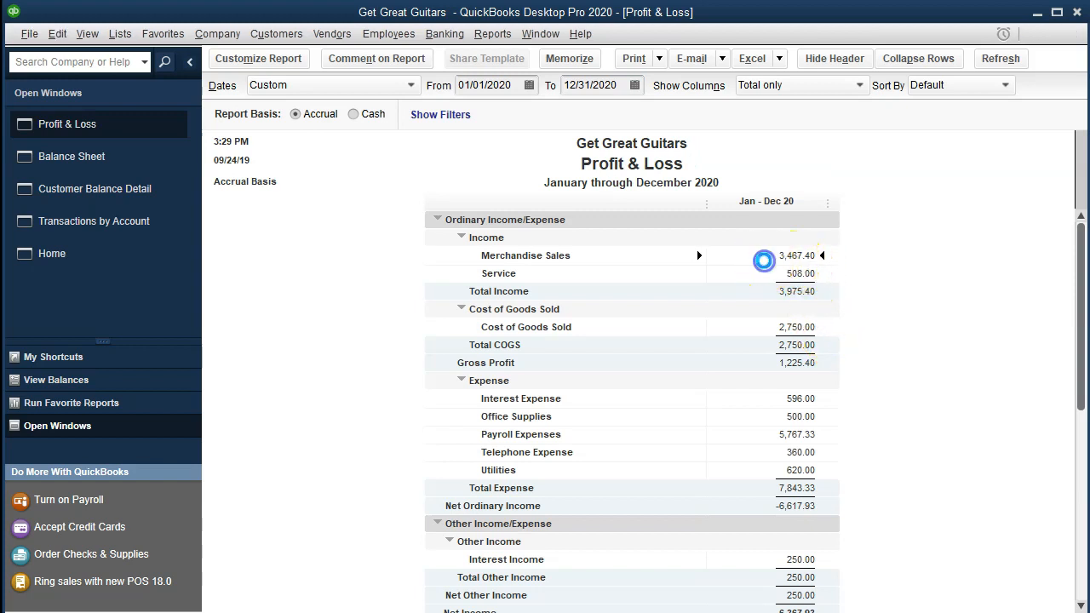
pyautogui.click(820, 345)
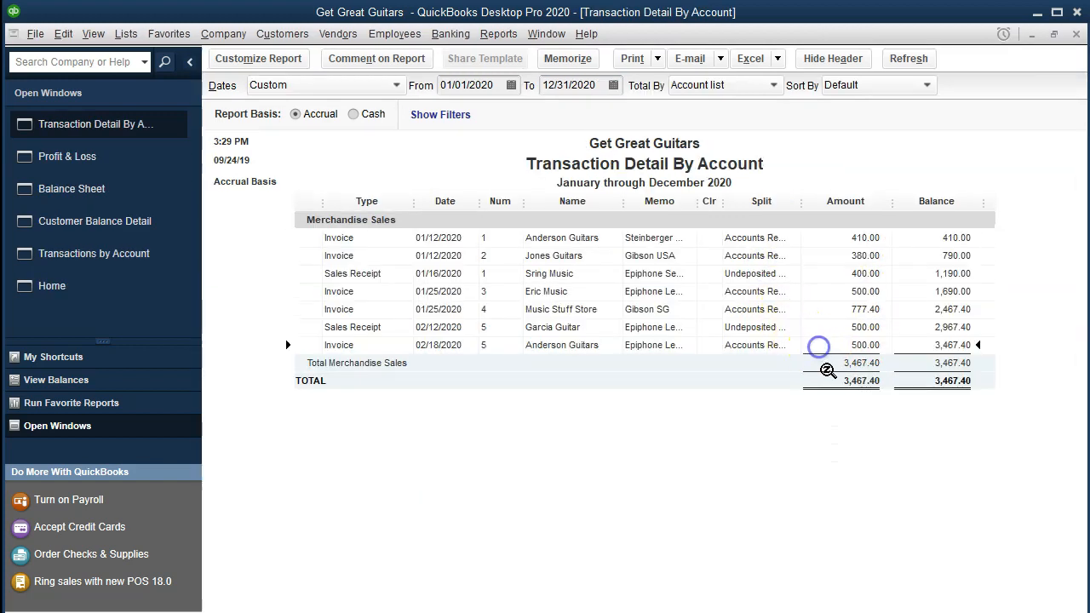
pyautogui.click(834, 344)
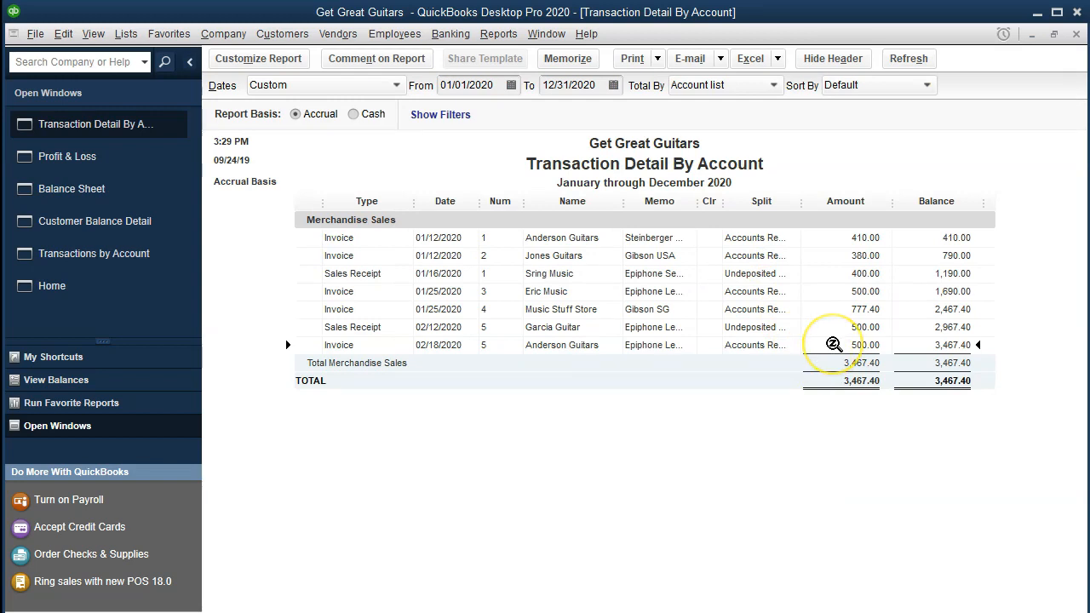
pyautogui.doubleClick(834, 344)
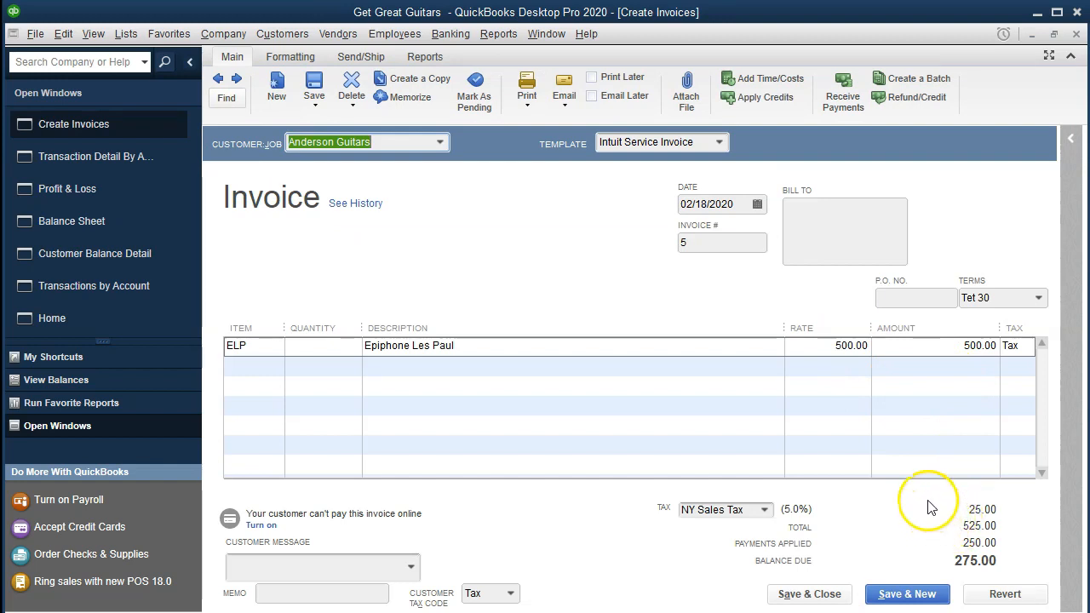
pyautogui.click(1076, 34)
pyautogui.click(1076, 34)
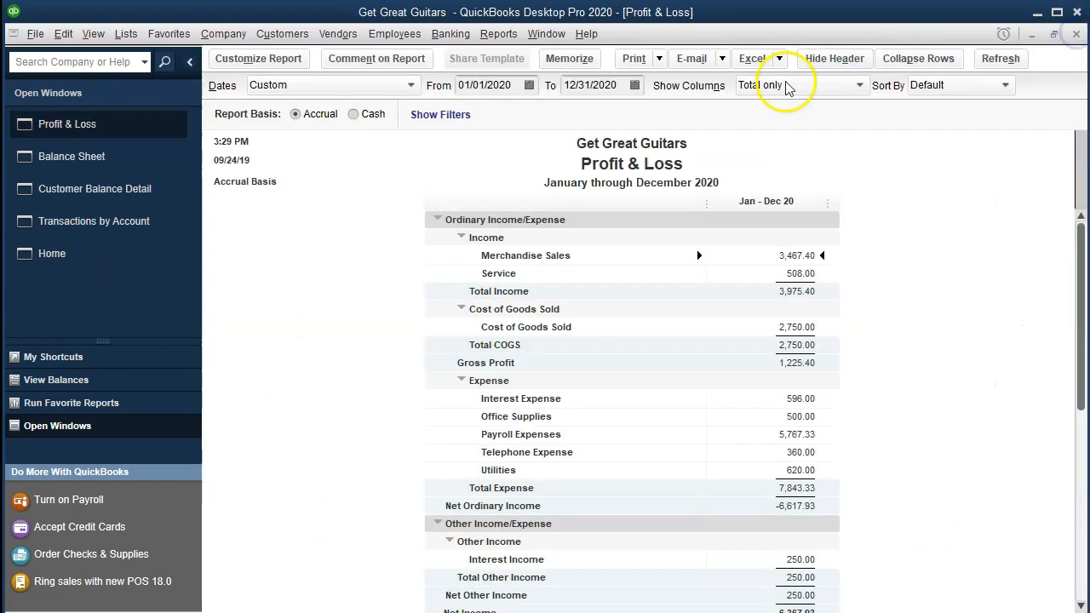
# Trace Sales Tax Payable on the Balance Sheet to the 02/18/2020 invoice, check its tax, and close the invoice and transaction report
pyautogui.click(126, 167)
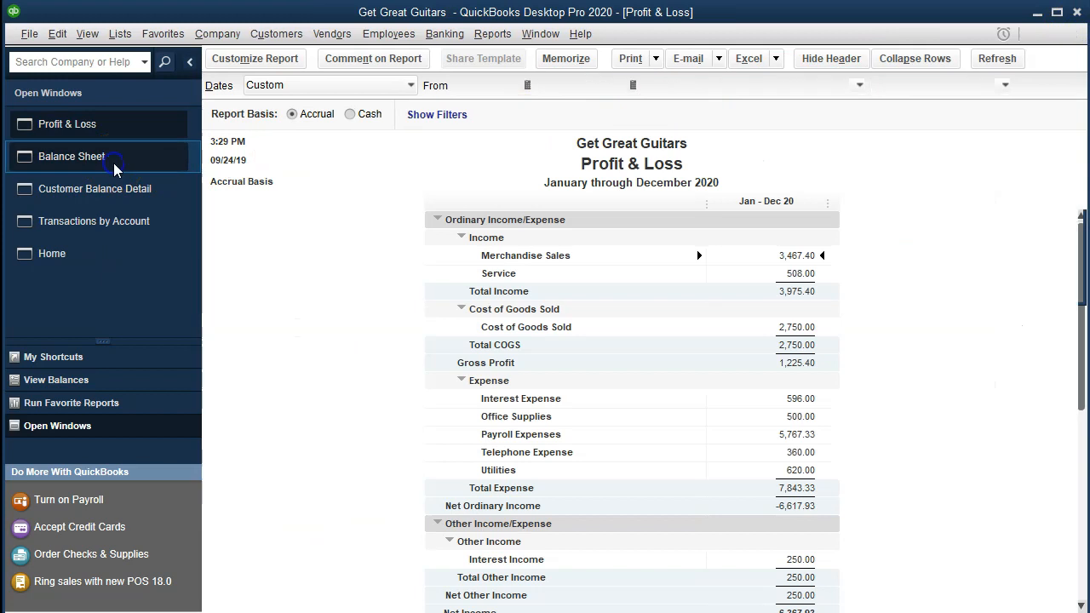
pyautogui.scroll(-5, 397, 362)
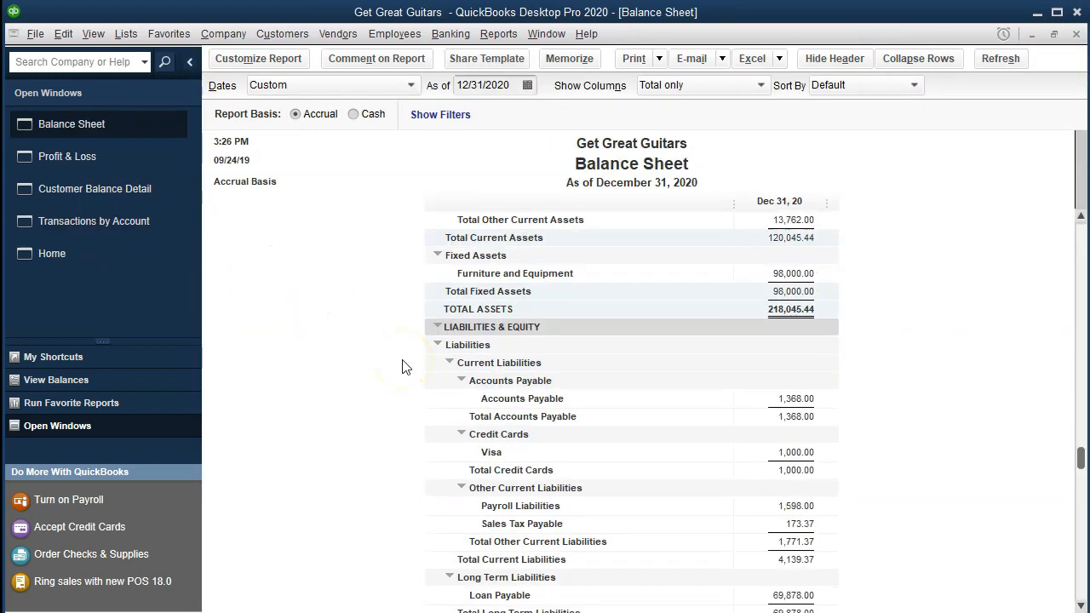
pyautogui.click(791, 474)
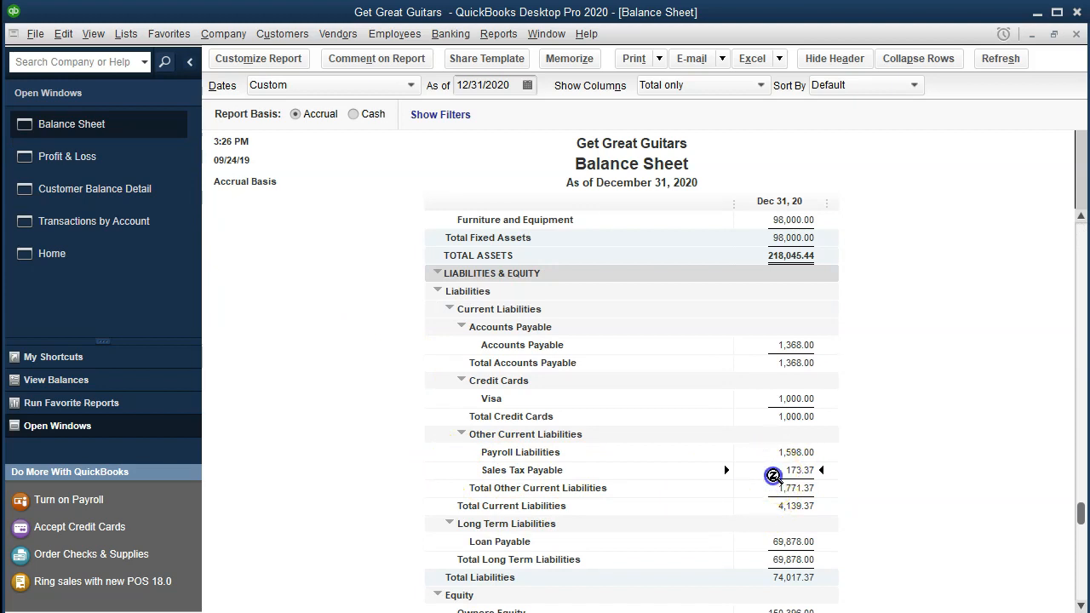
pyautogui.doubleClick(772, 475)
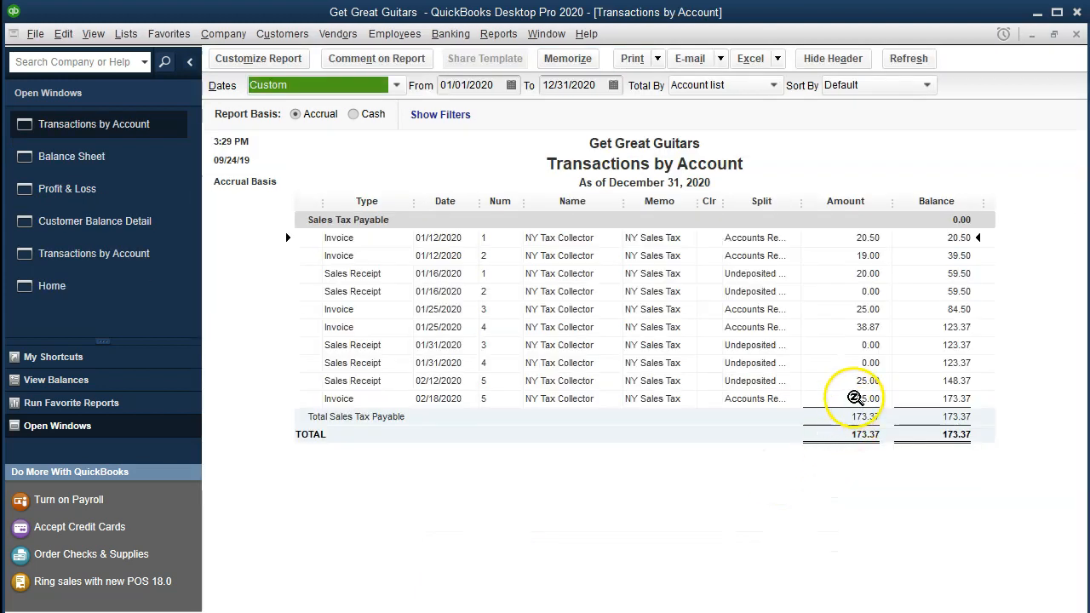
pyautogui.doubleClick(853, 397)
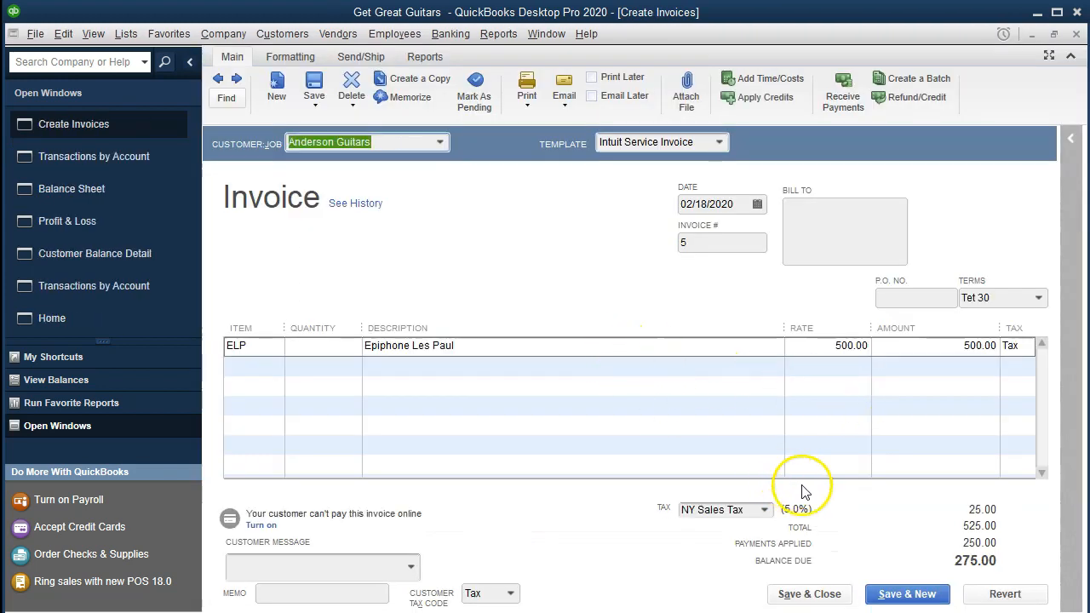
pyautogui.click(1076, 34)
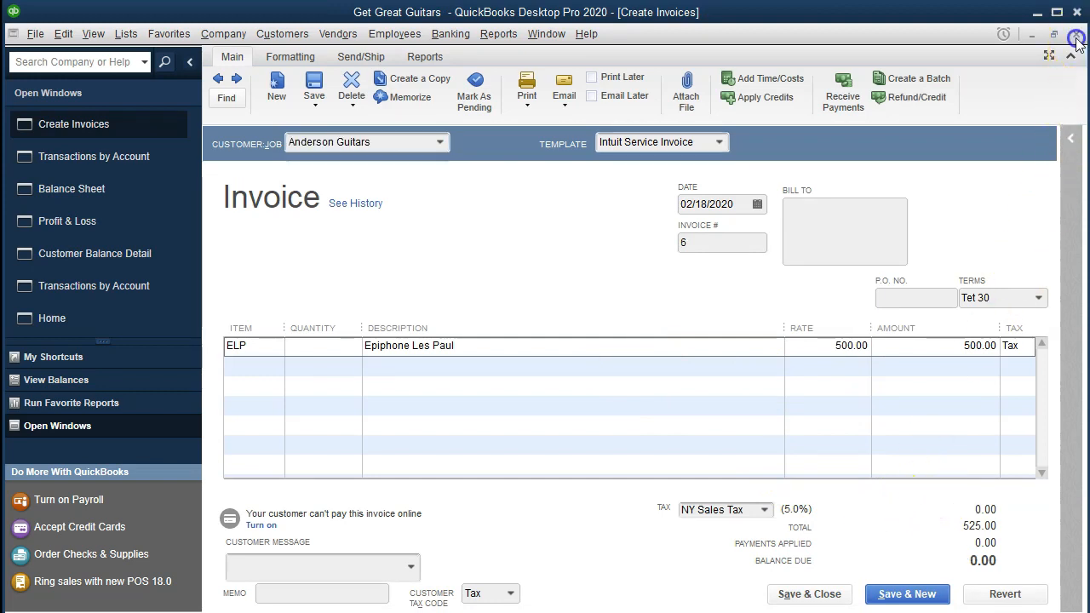
pyautogui.click(1077, 34)
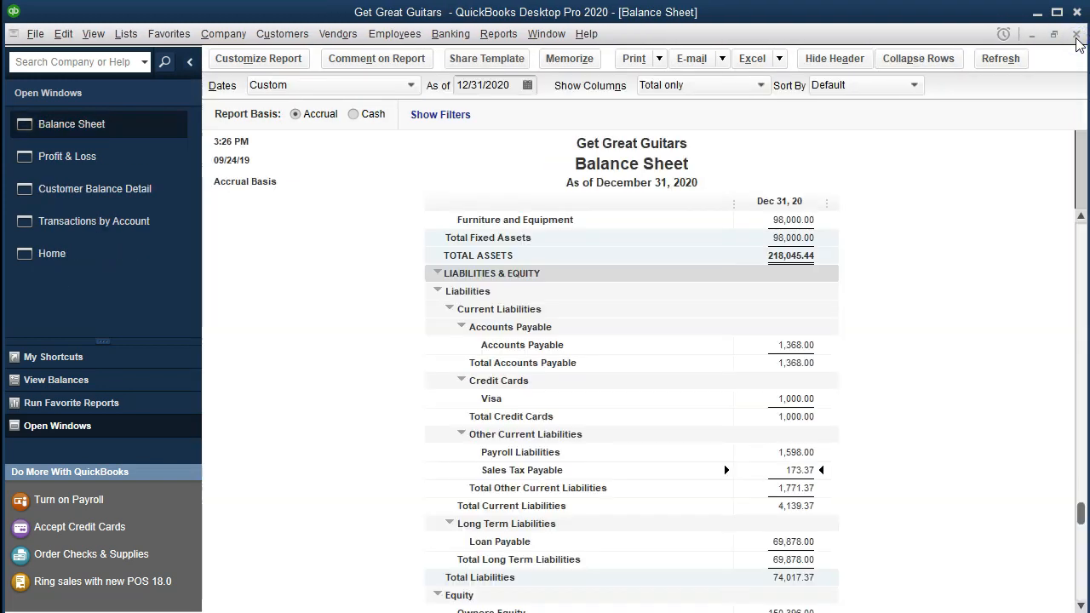
# Trace Inventory Asset on the Balance Sheet down to the 02/18/2020 Anderson Guitars invoice and open that invoice
pyautogui.scroll(5, 462, 375)
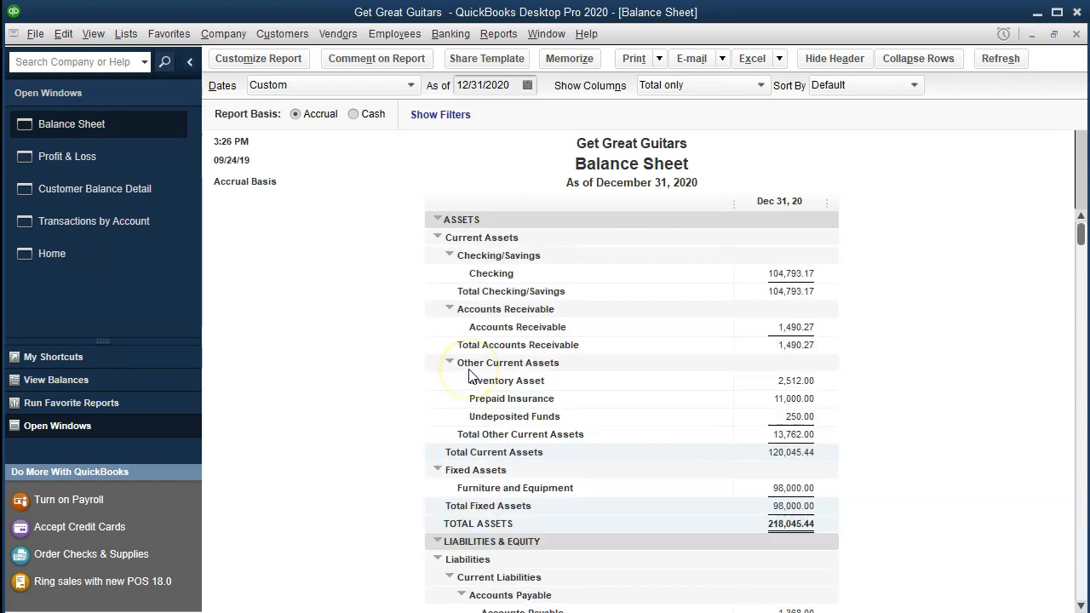
pyautogui.click(794, 381)
pyautogui.doubleClick(782, 381)
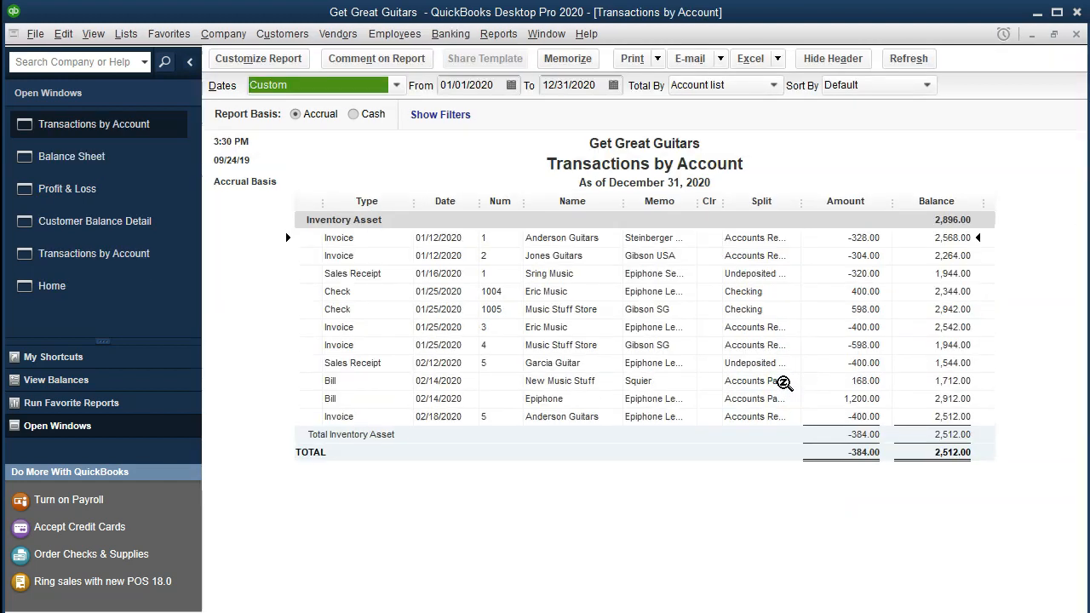
pyautogui.click(810, 416)
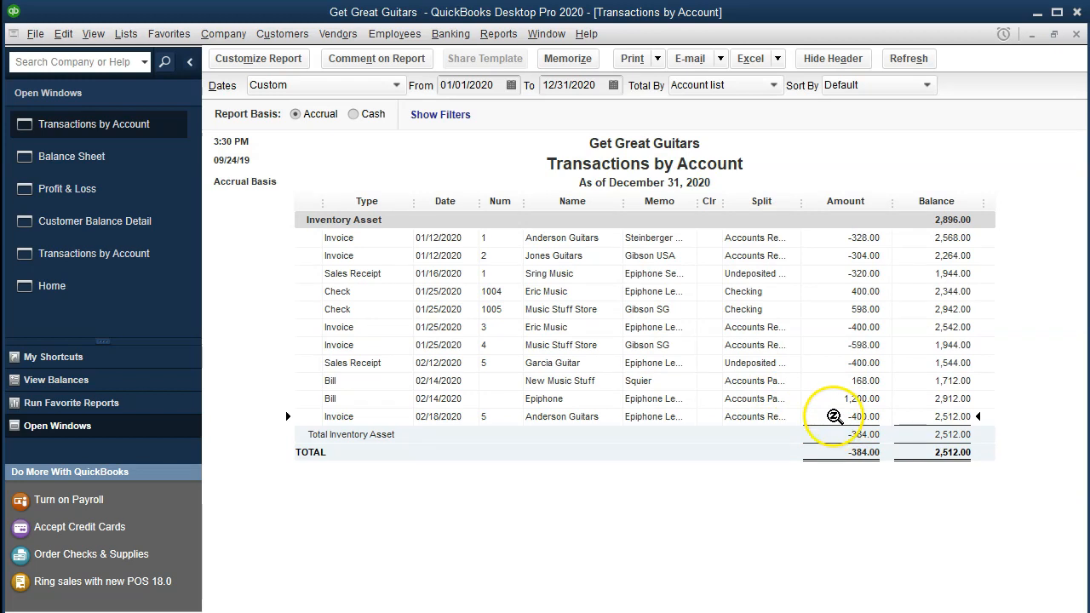
pyautogui.doubleClick(835, 417)
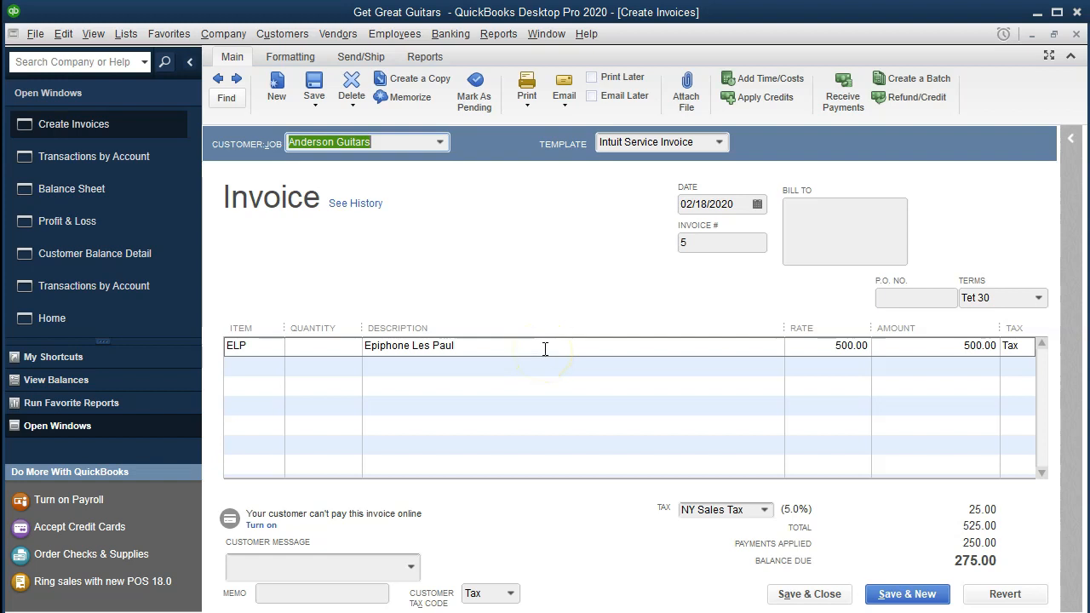
# Close the Anderson Guitars invoice and the Inventory Asset transaction report, and return to the Profit & Loss report
pyautogui.click(1076, 34)
pyautogui.click(1077, 34)
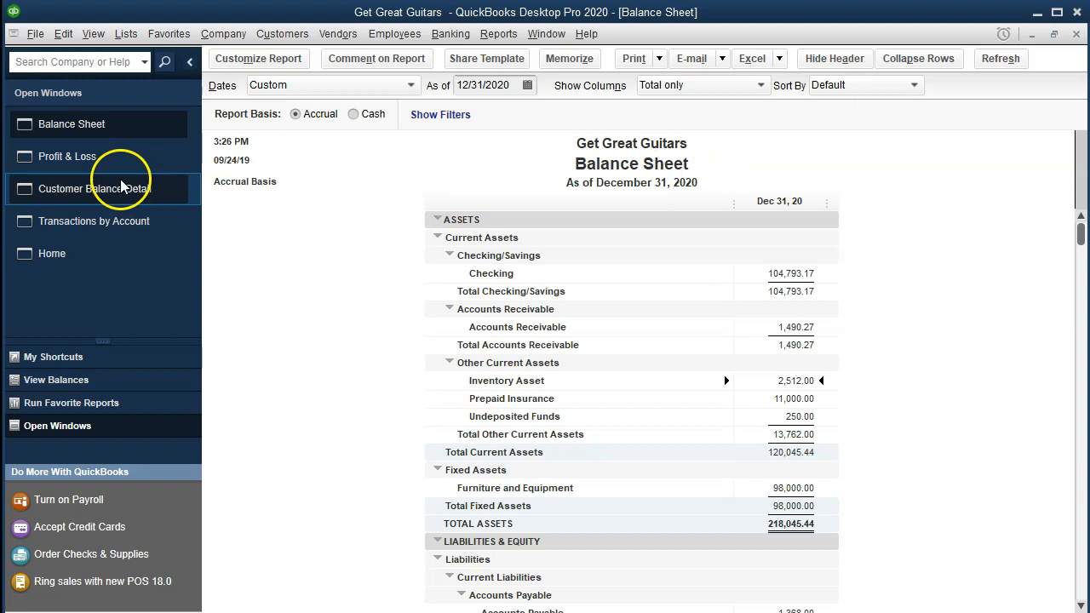
pyautogui.click(108, 170)
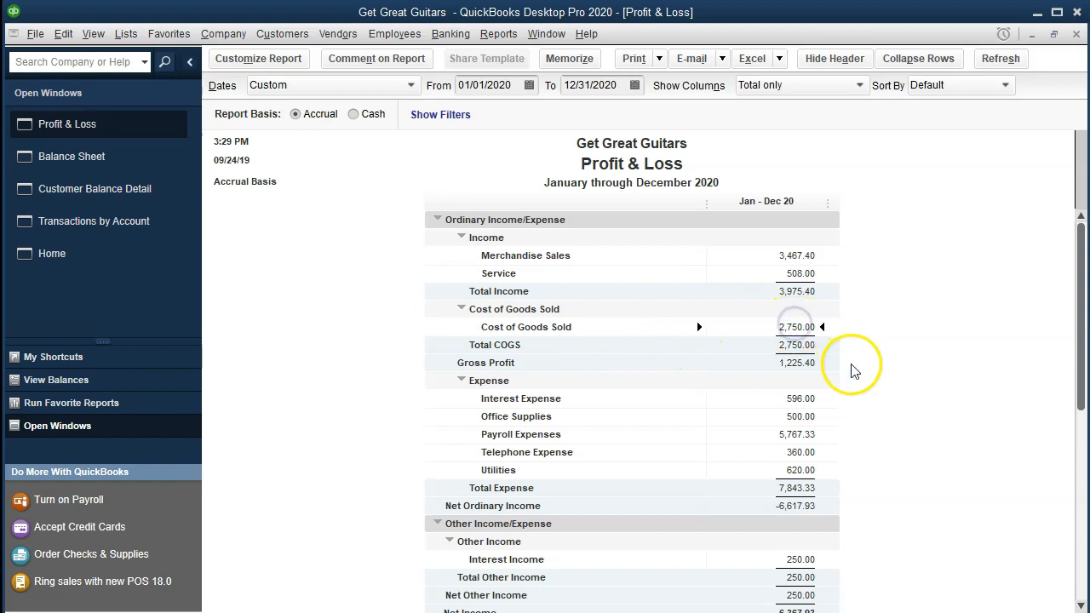
# Trace Cost of Goods Sold on the Profit & Loss to the 02/18/2020 Anderson Guitars invoice, review it, and close the invoice and transaction detail report
pyautogui.doubleClick(801, 332)
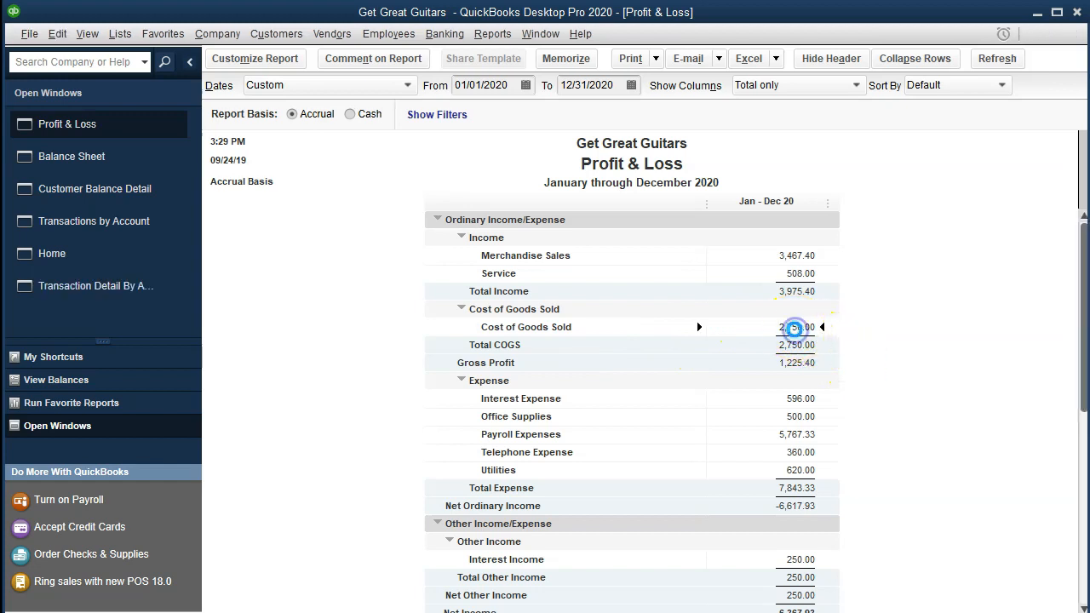
pyautogui.click(839, 347)
pyautogui.doubleClick(839, 347)
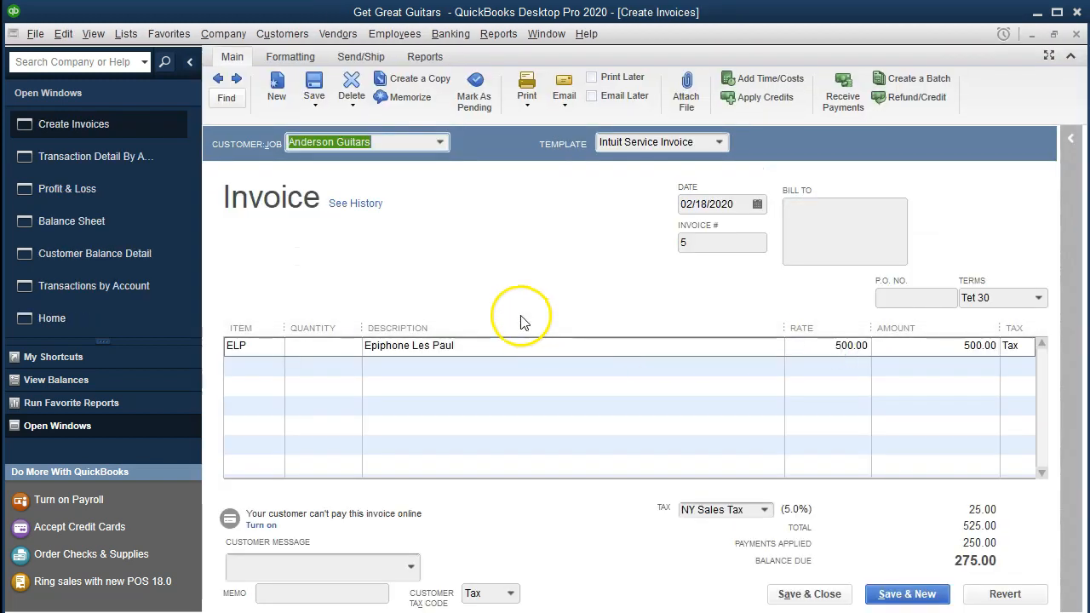
pyautogui.click(1075, 34)
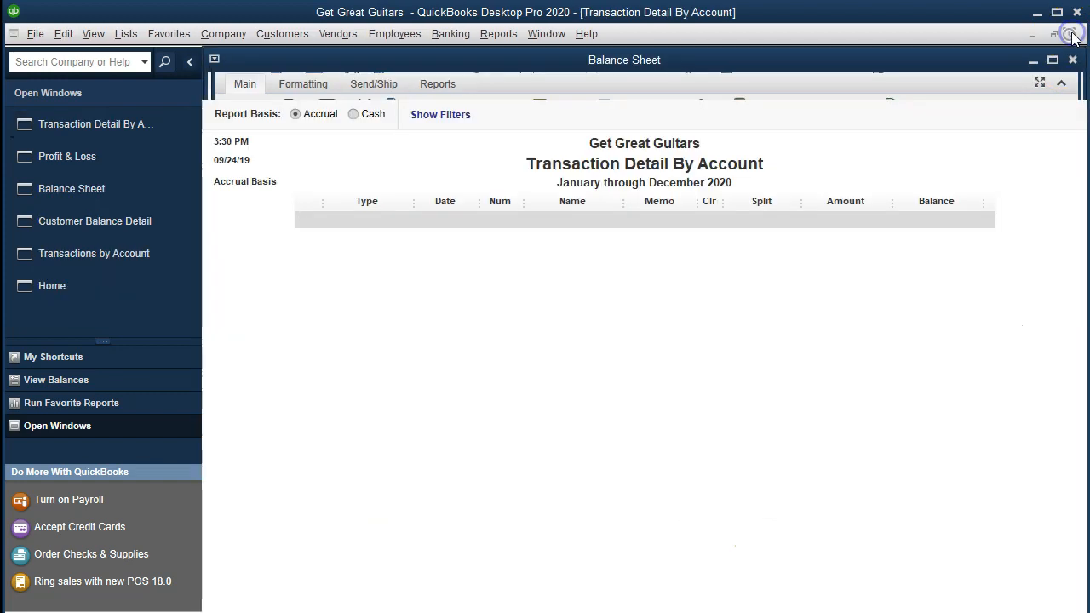
pyautogui.click(1075, 34)
pyautogui.click(645, 189)
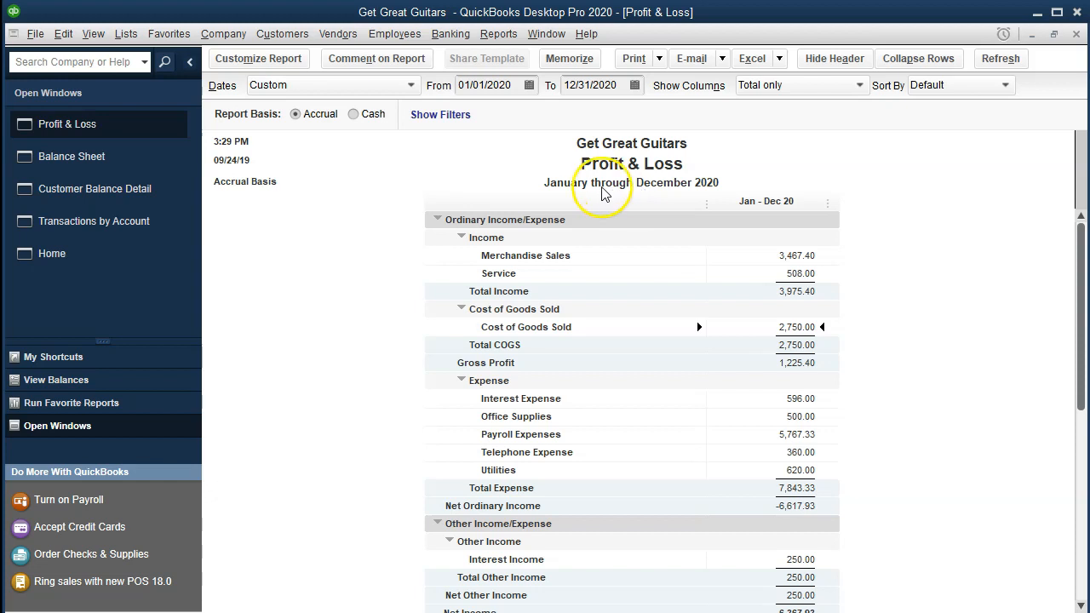
# Create a Trial Balance report covering 01/01/2020 to 12/31/2020
pyautogui.click(510, 37)
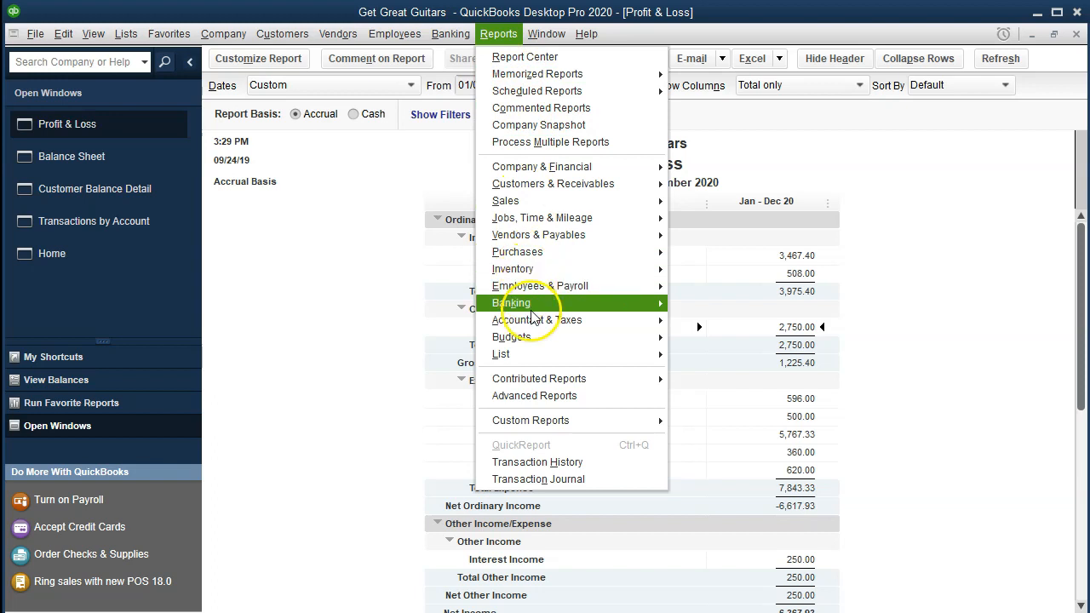
pyautogui.moveTo(535, 319)
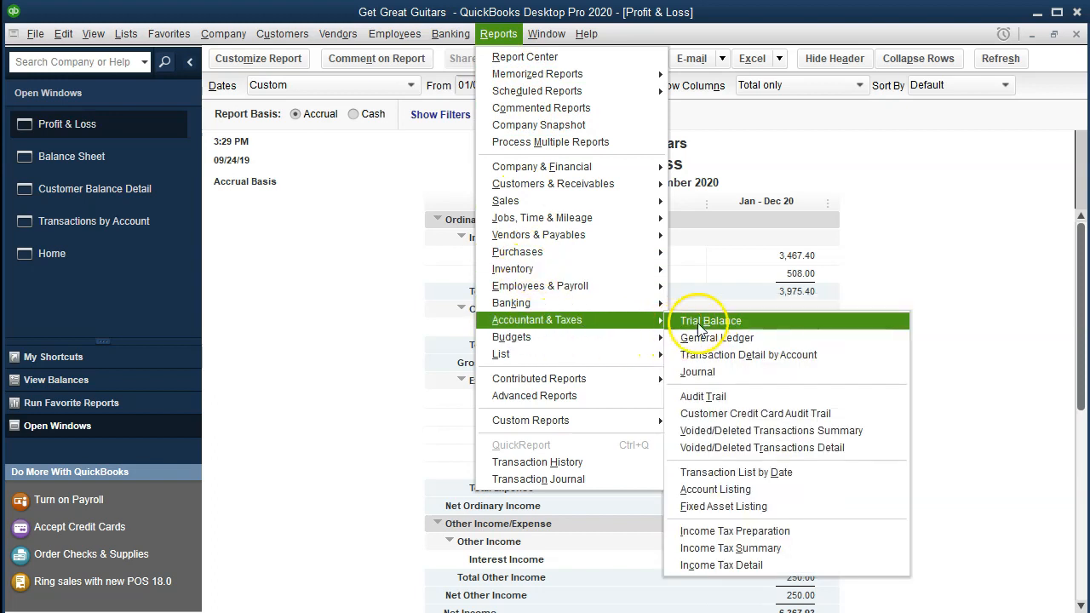
pyautogui.click(738, 320)
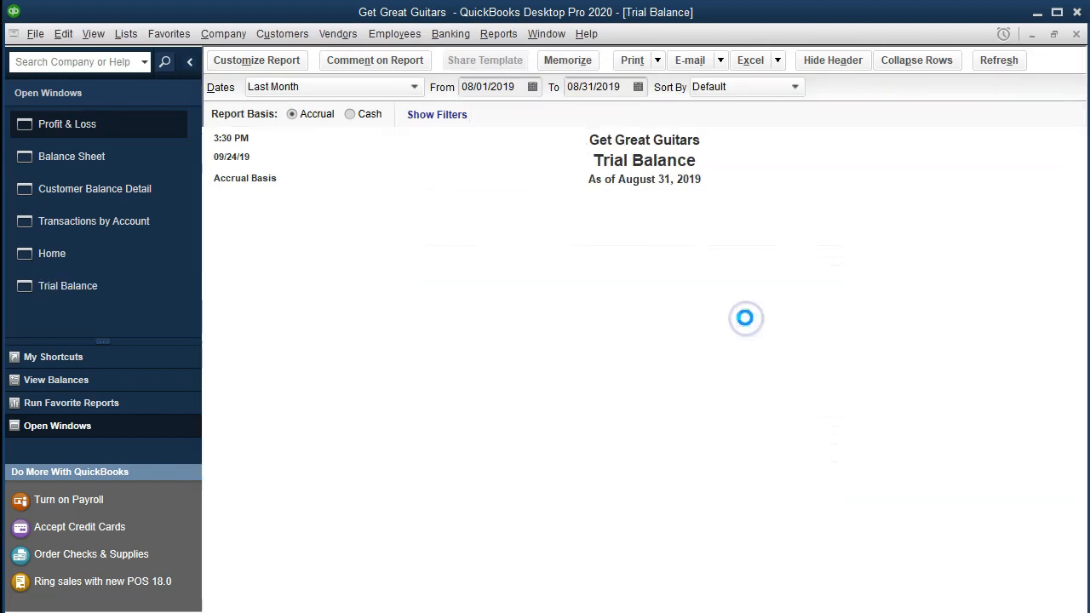
pyautogui.press('Tab')
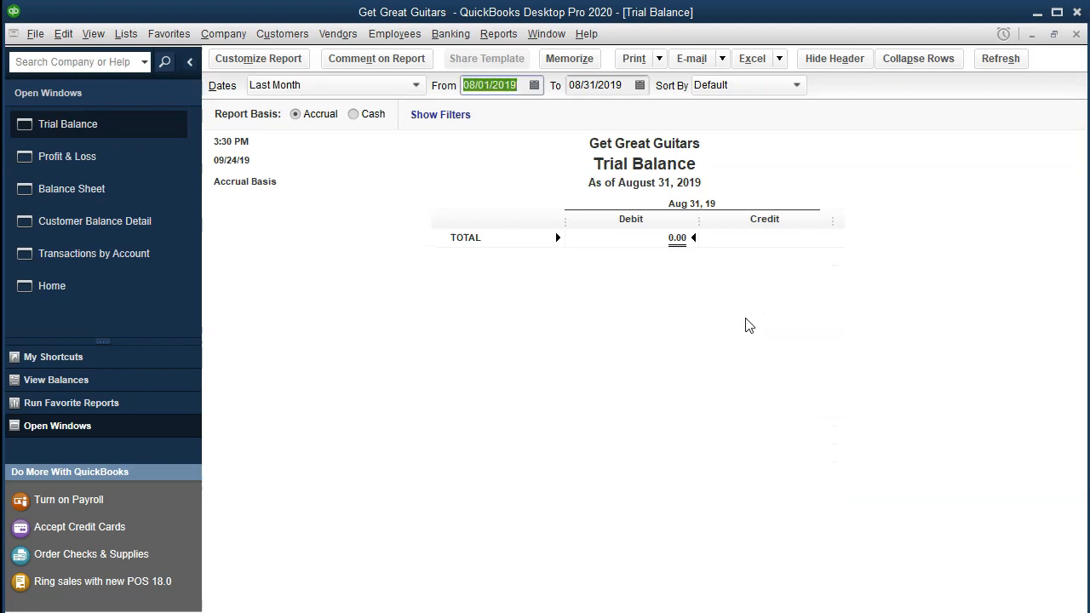
pyautogui.write('01012020')
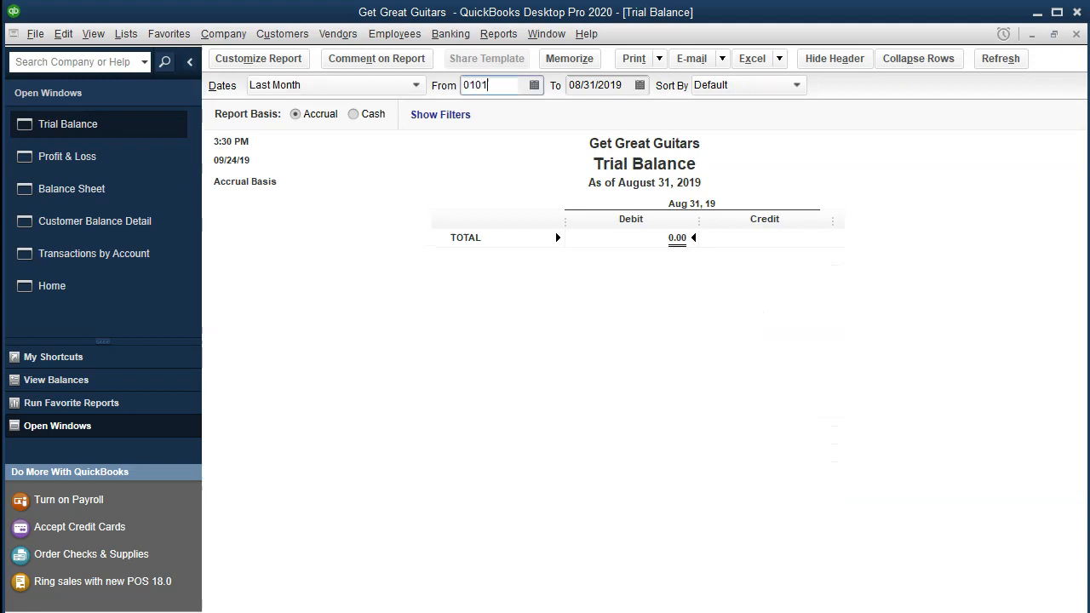
pyautogui.press('Tab')
pyautogui.write('12312020')
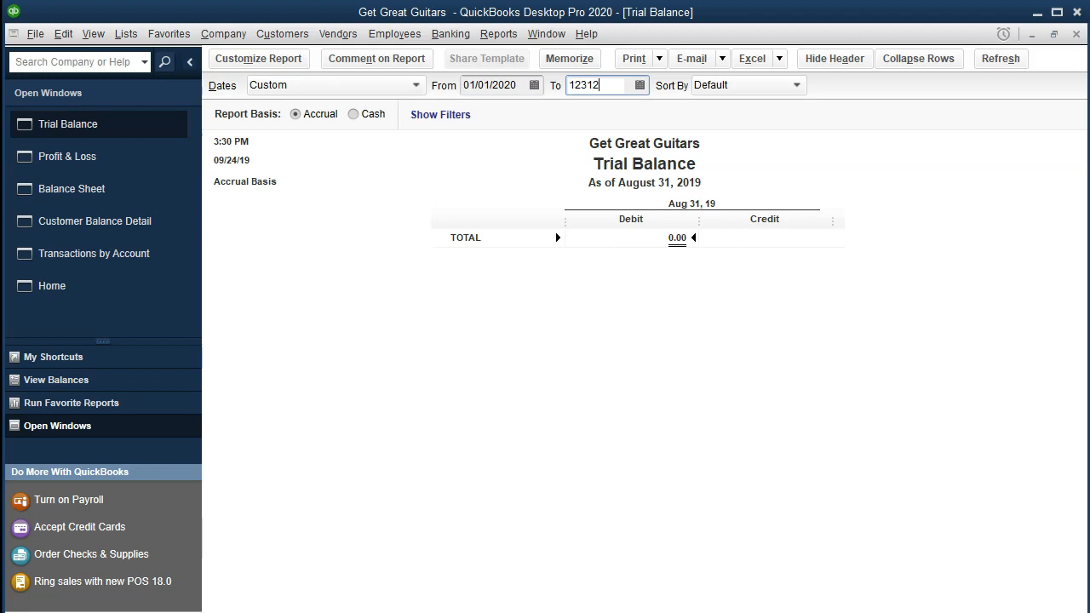
pyautogui.press('Tab')
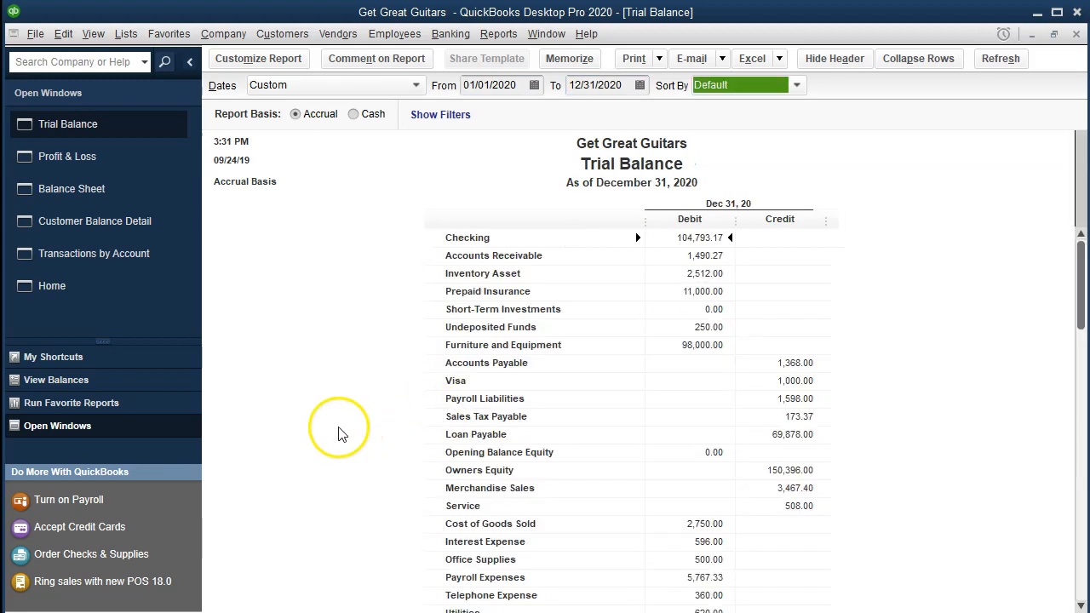
# Examine the Trial Balance accounts from Checking down to Interest Income and compare the total debits and credits
pyautogui.click(338, 427)
pyautogui.press('Down')
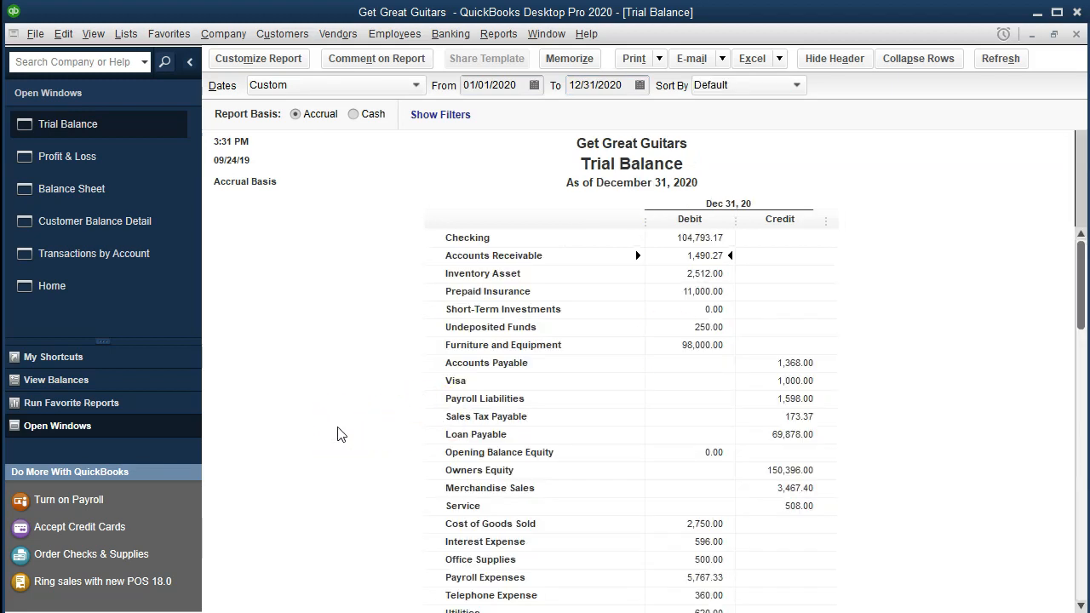
pyautogui.press('Down')
pyautogui.press('Down')
pyautogui.press('Down')
pyautogui.press('Down')
pyautogui.press('Down')
pyautogui.press('Down')
pyautogui.press('Down')
pyautogui.press('Down')
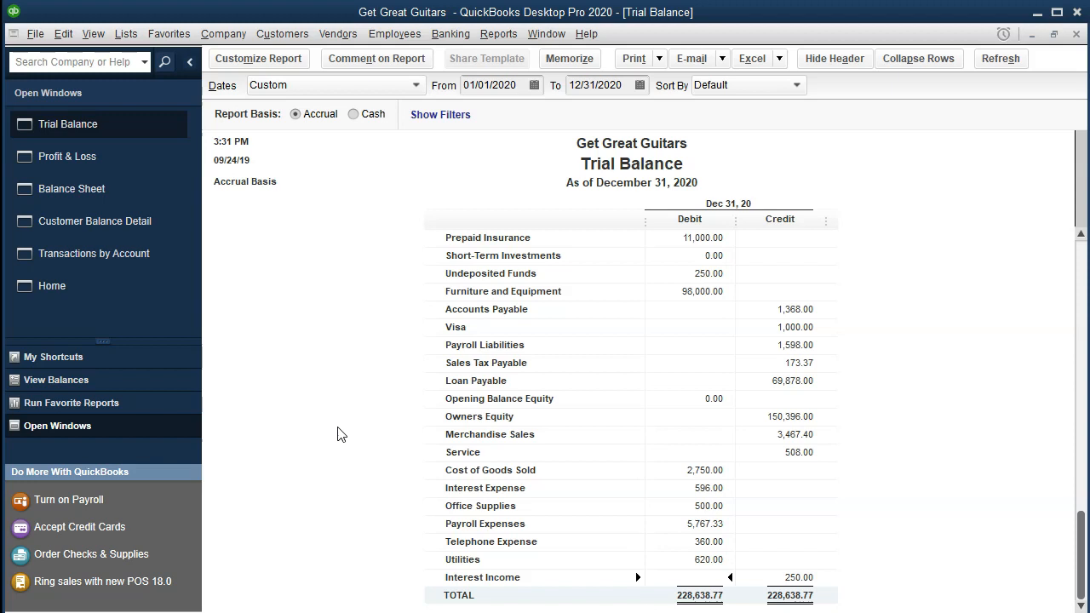